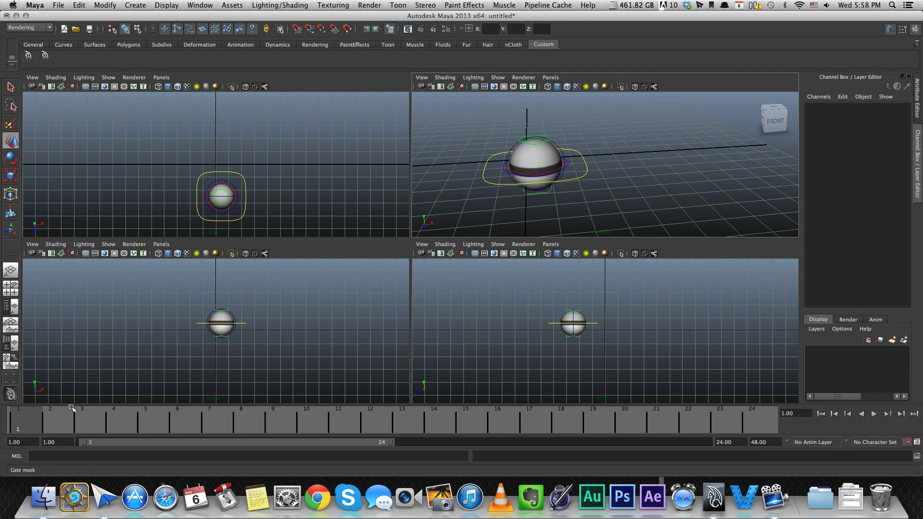
- Preview the animation to frame 24, then open Preferences to the Time Slider settings page
key(alt+v)
mouse_move(102, 424)
mouse_down()
mouse_move(751, 428)
mouse_move(22, 422)
mouse_up()
click(35, 5)
click(45, 29)
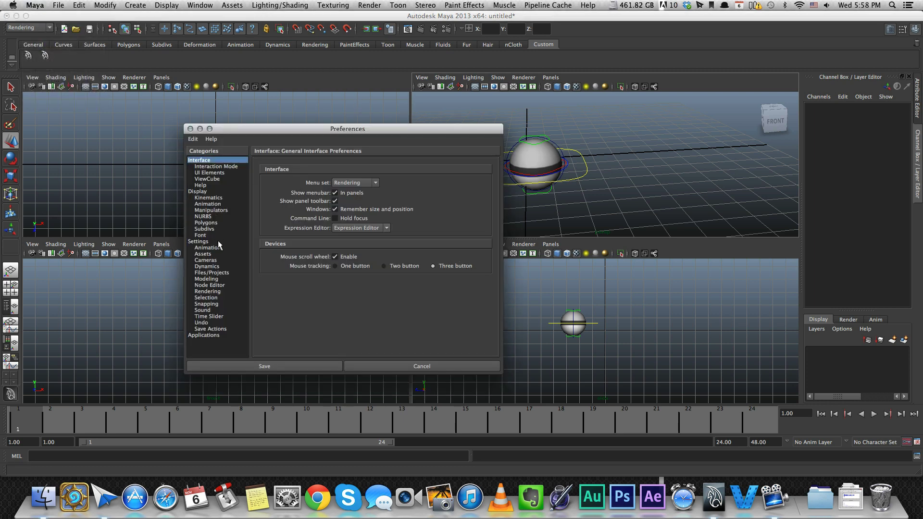
click(202, 241)
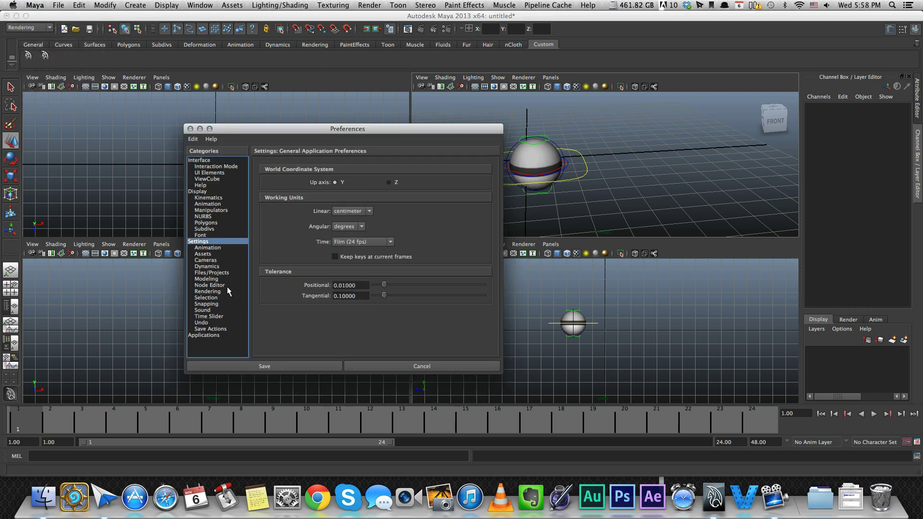
click(212, 316)
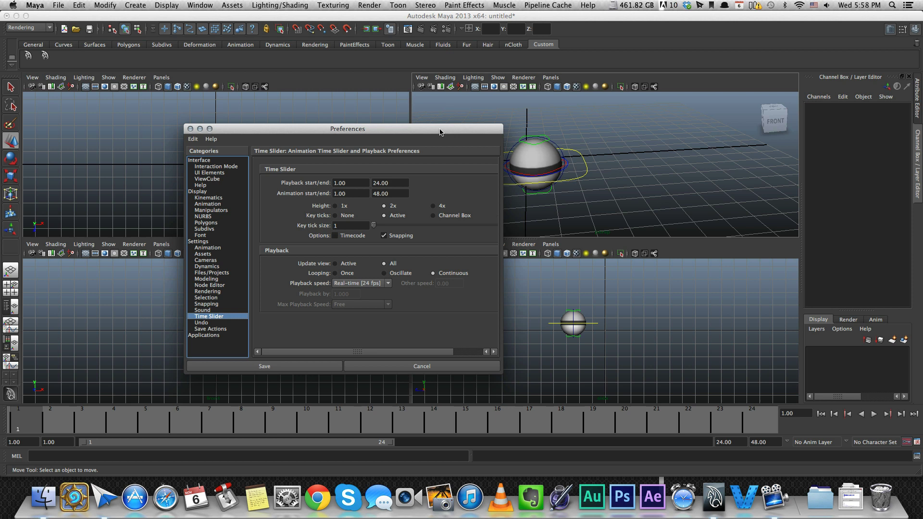
drag(440, 129, 447, 126)
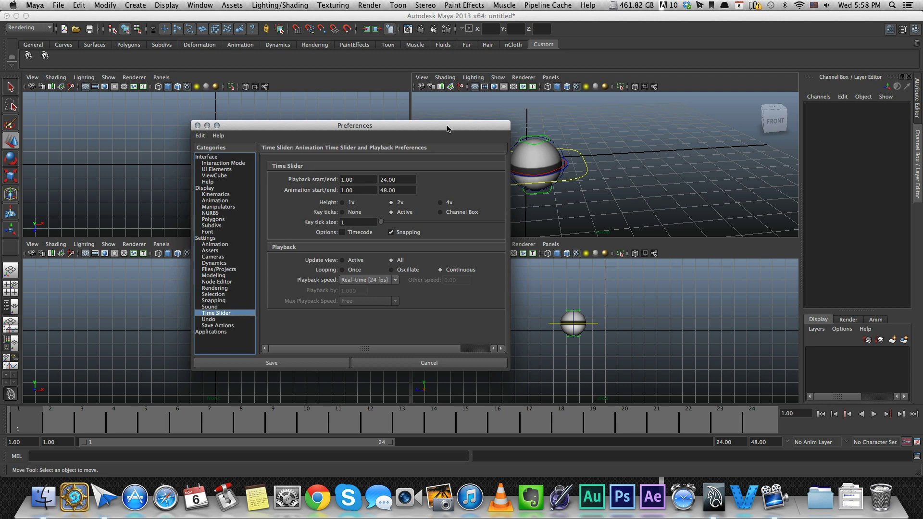
- Close Preferences and scrub the timeline through to frame 24
click(197, 125)
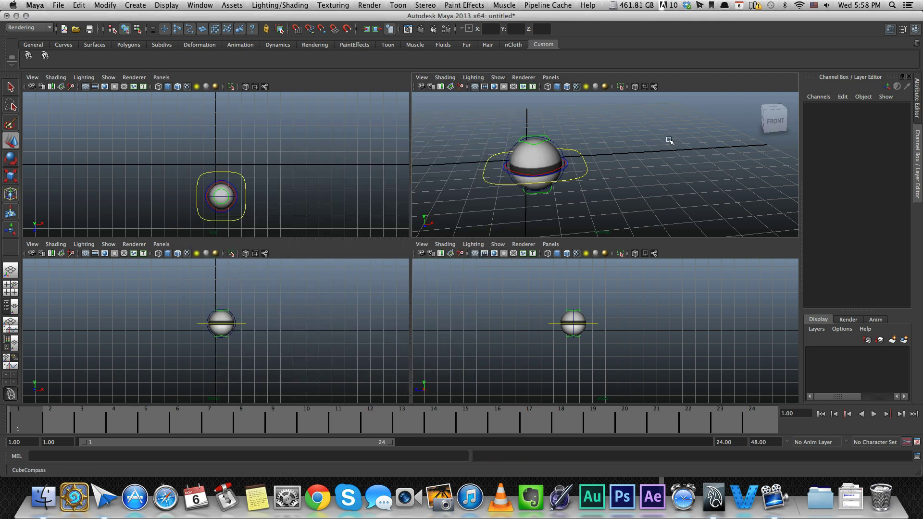
drag(50, 419, 103, 423)
mouse_move(30, 423)
mouse_down()
mouse_move(663, 423)
mouse_move(757, 413)
mouse_up()
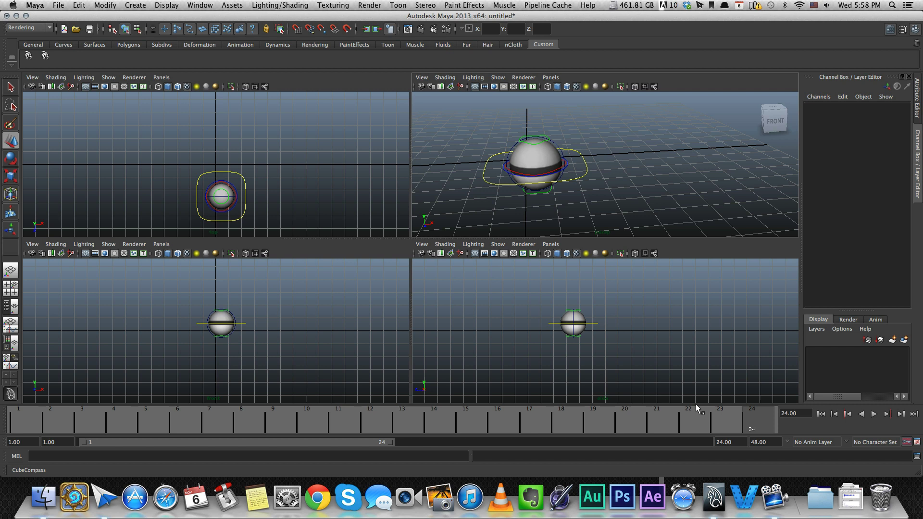
- Drag the range slider end so playback ends at 35, keeping the animation range 1–48
drag(390, 441, 711, 443)
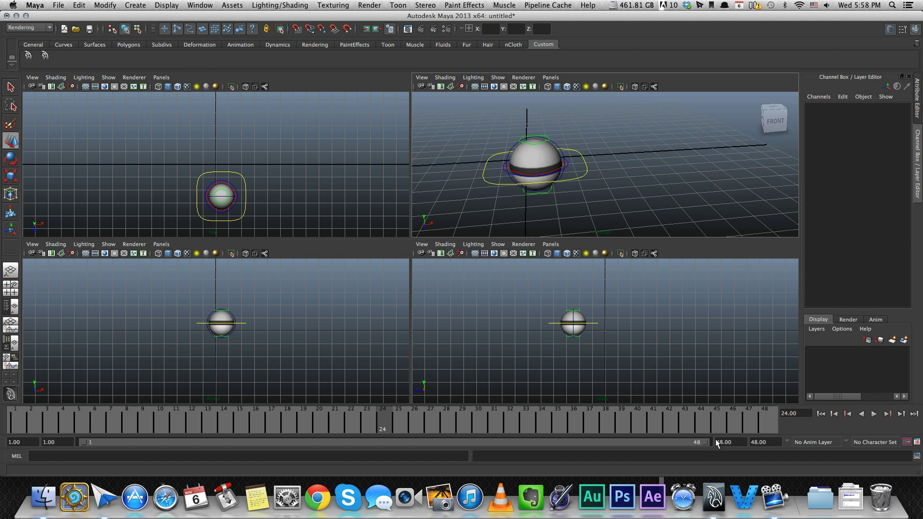
double_click(768, 442)
drag(704, 442, 538, 440)
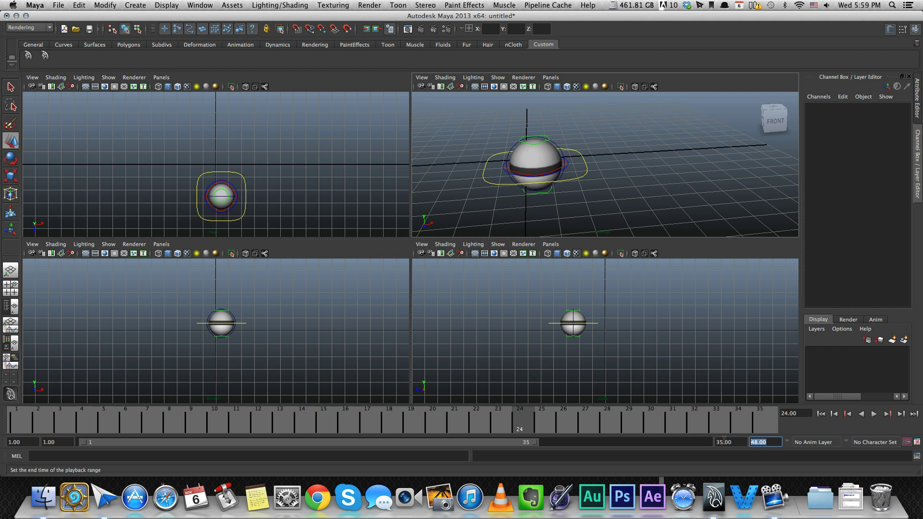
double_click(726, 442)
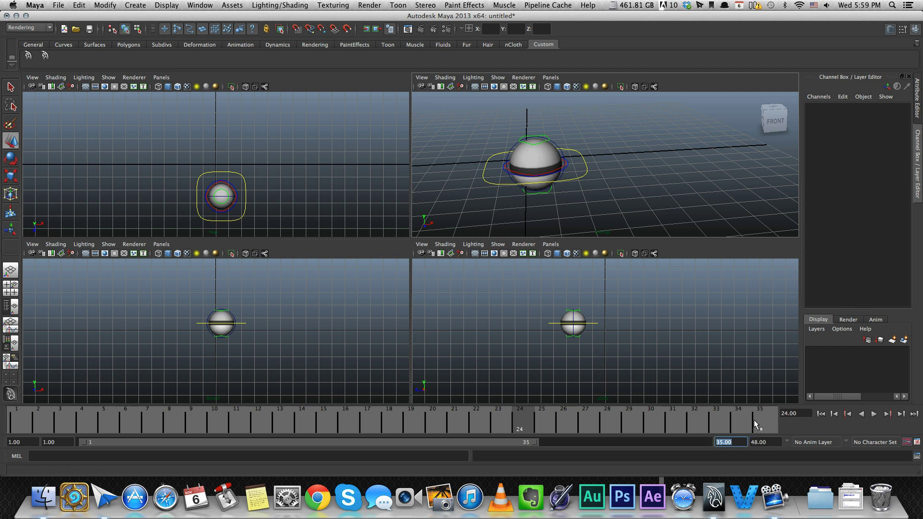
double_click(24, 441)
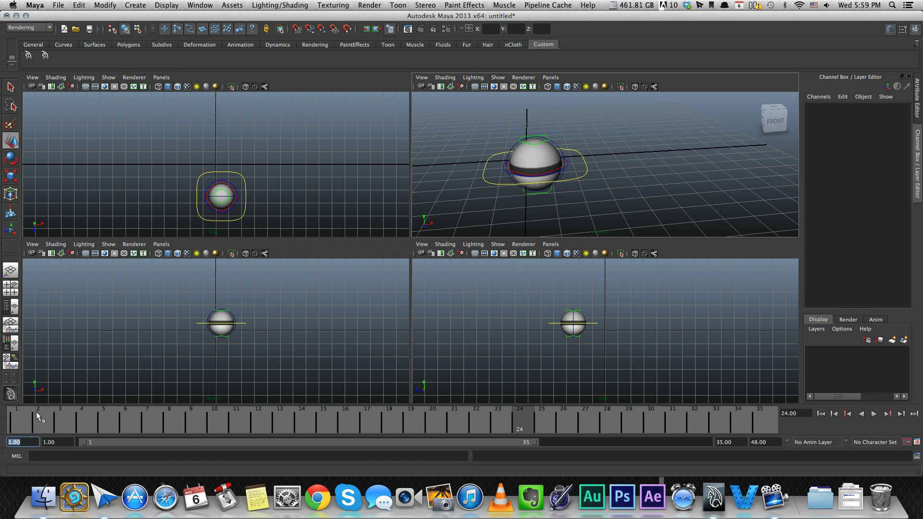
key(Tab)
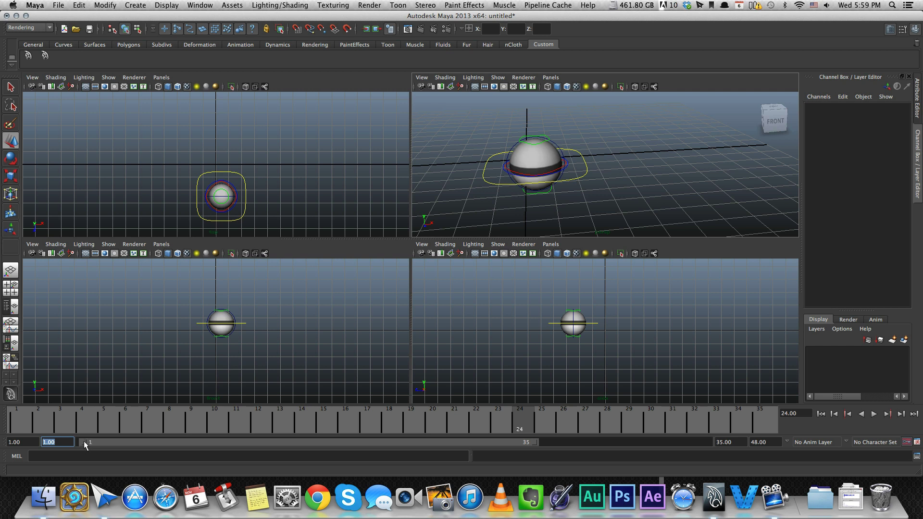
- Jump to frame 35 and set the playback range to 12–35
drag(85, 442, 230, 442)
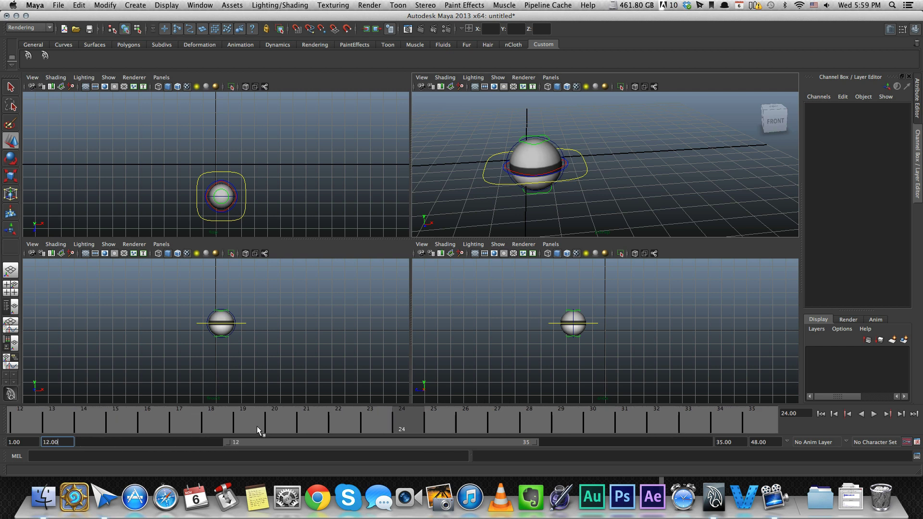
click(762, 417)
double_click(63, 442)
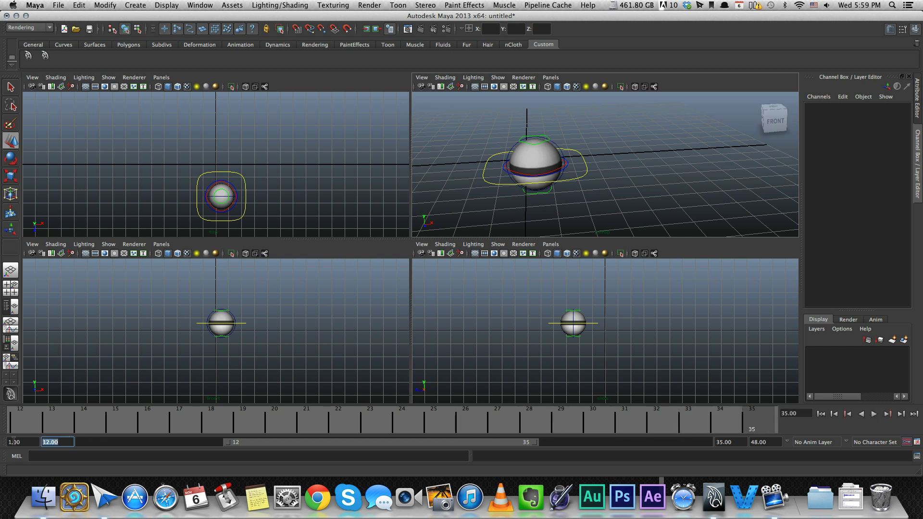
text(12)
key(Return)
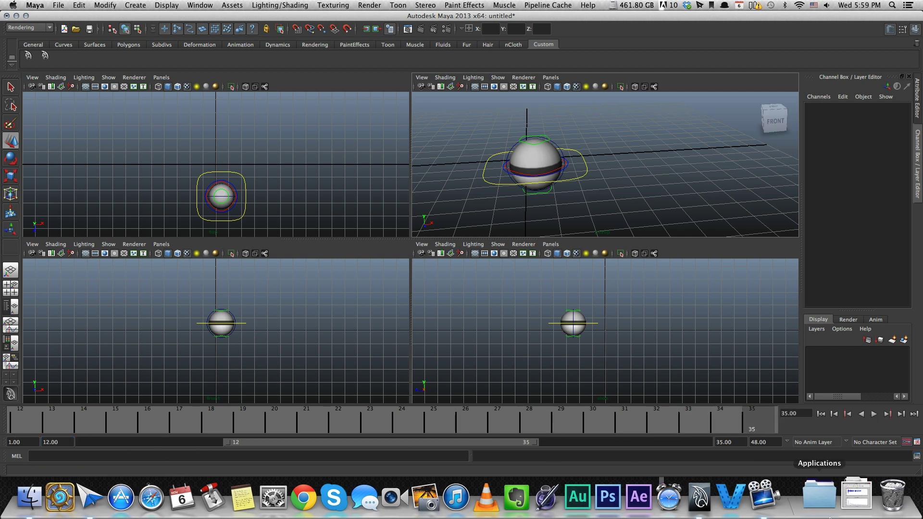
double_click(726, 441)
text(35)
key(Return)
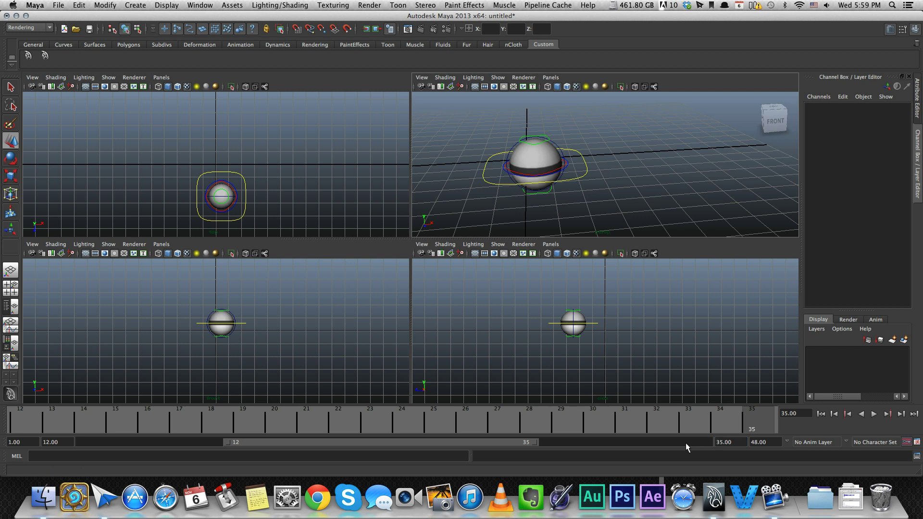
- Move the playback range start back to frame 1, keeping the end at 35
mouse_move(536, 442)
mouse_down()
mouse_move(587, 442)
mouse_move(532, 443)
mouse_up()
click(26, 440)
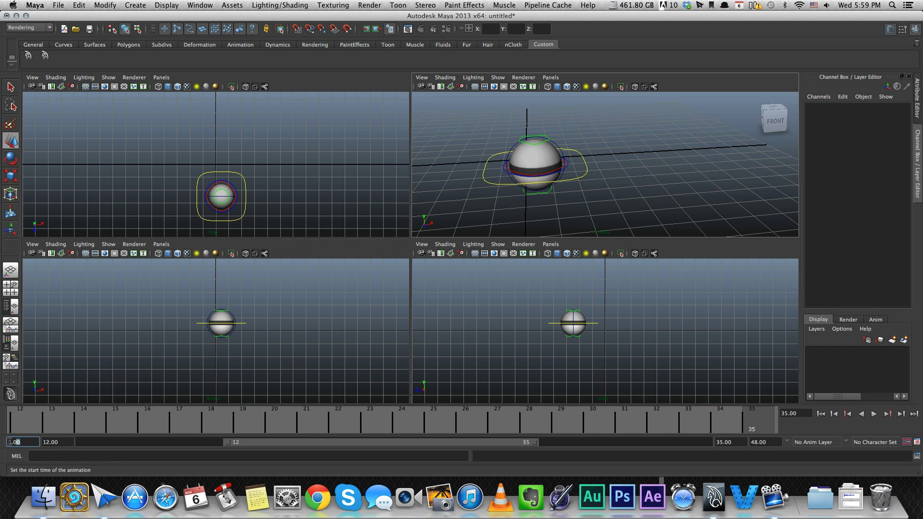
click(764, 437)
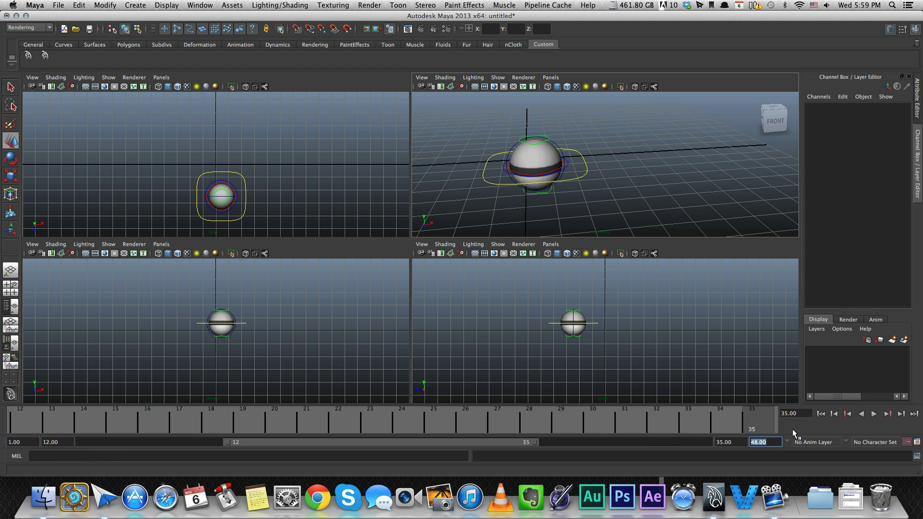
drag(226, 441, 82, 442)
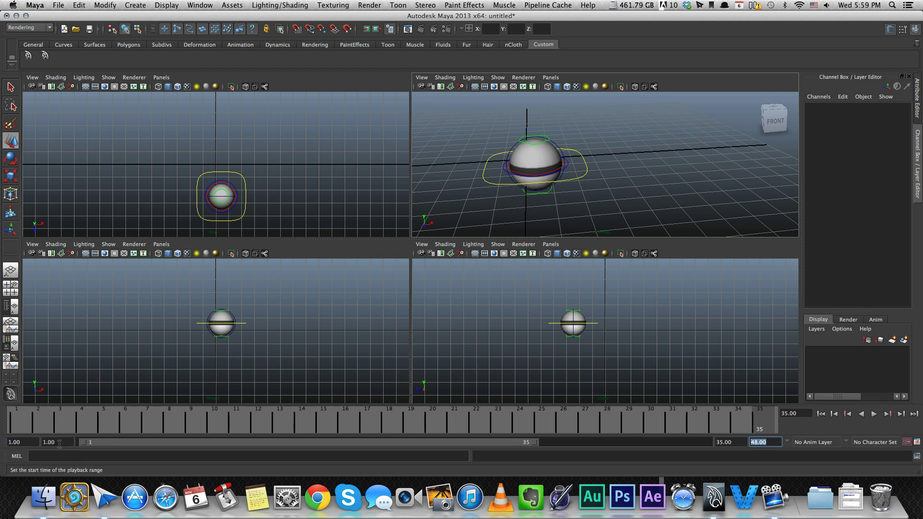
- Set the animation end to 100, stretch playback out to it, and play
text(100)
key(Return)
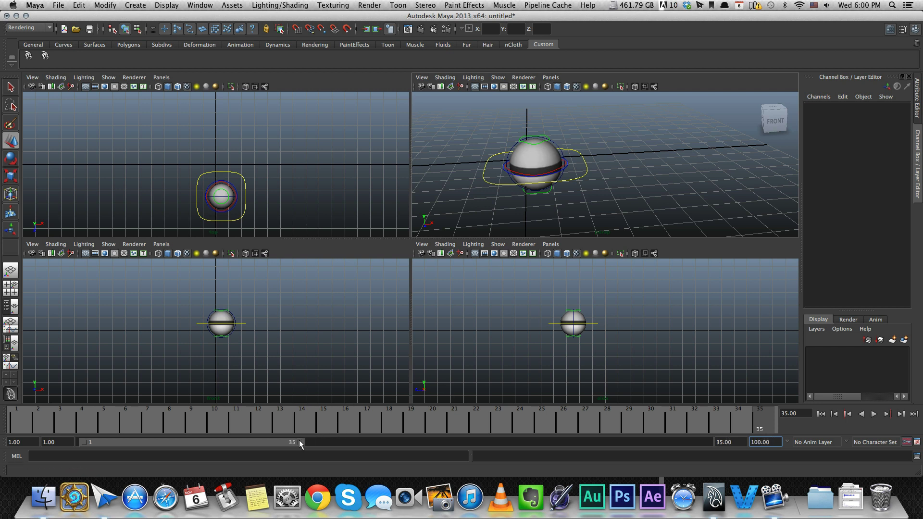
mouse_move(300, 442)
mouse_down()
mouse_move(706, 441)
mouse_move(482, 419)
mouse_move(233, 420)
mouse_move(339, 427)
mouse_up()
key(alt+v)
- Narrow the playback range to frames 26–56 and settle on frame 41
drag(707, 441, 451, 441)
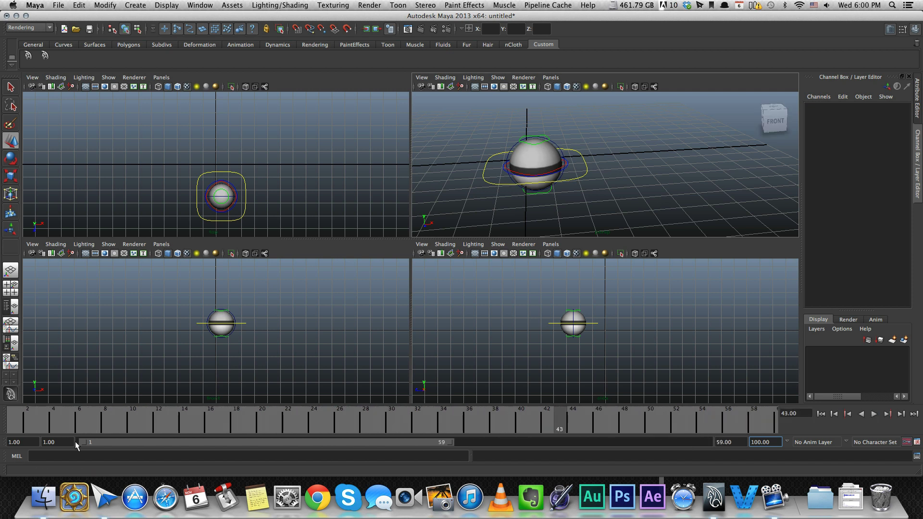
drag(82, 440, 208, 442)
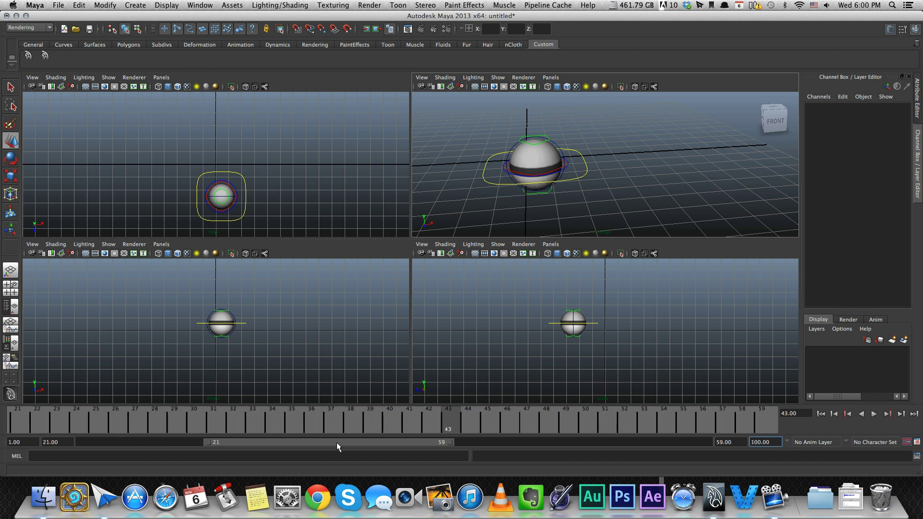
mouse_move(431, 419)
mouse_down()
mouse_move(216, 419)
mouse_move(402, 420)
mouse_up()
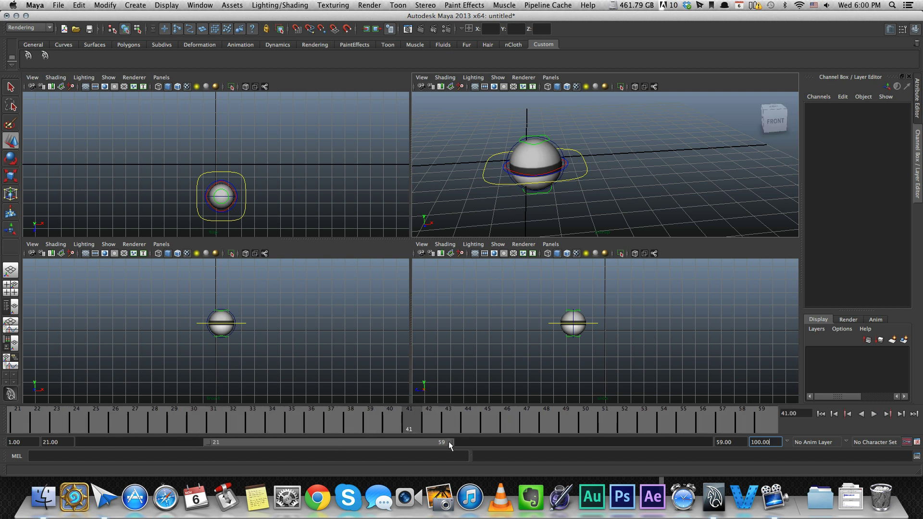
drag(448, 441, 429, 442)
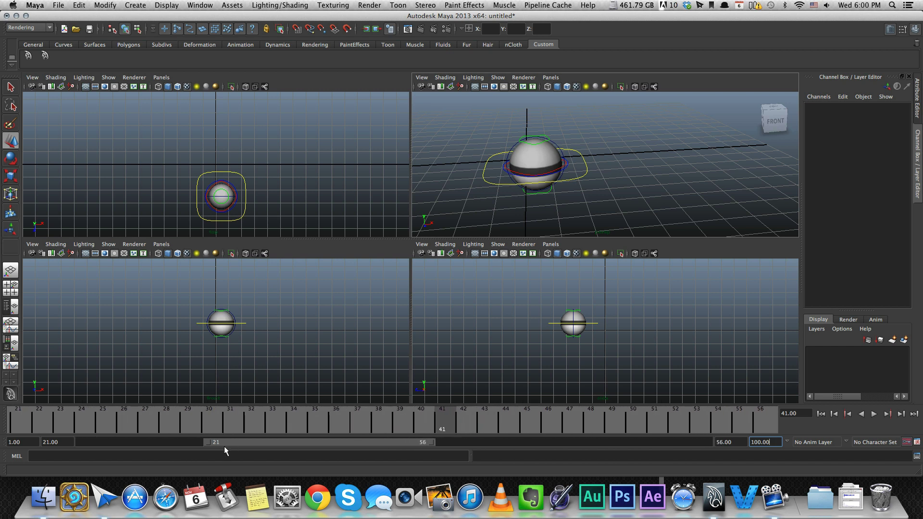
drag(209, 441, 240, 442)
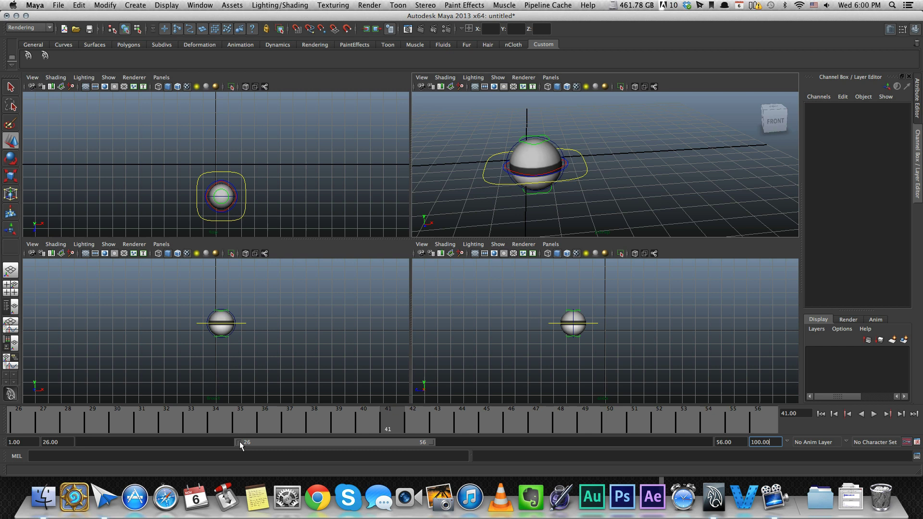
- Toggle the playback range between full 1–100 and 26–56, ending on 1–100
double_click(346, 441)
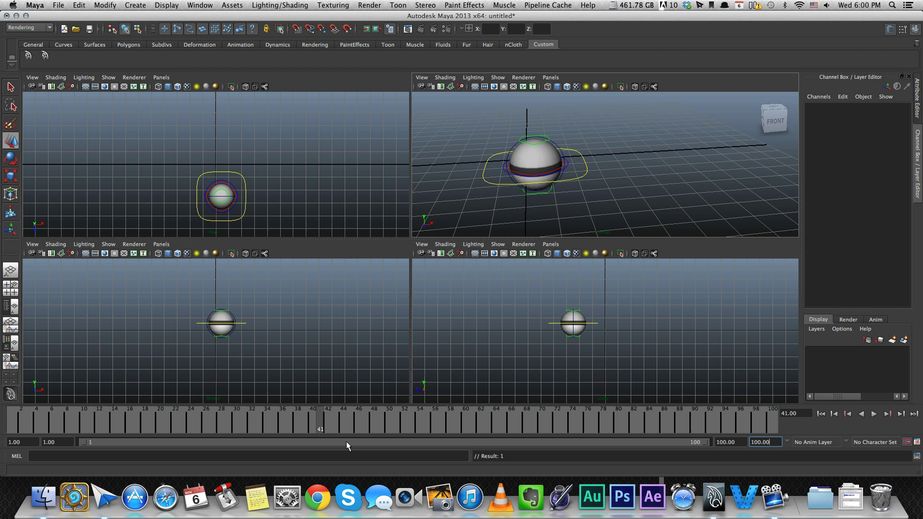
double_click(346, 441)
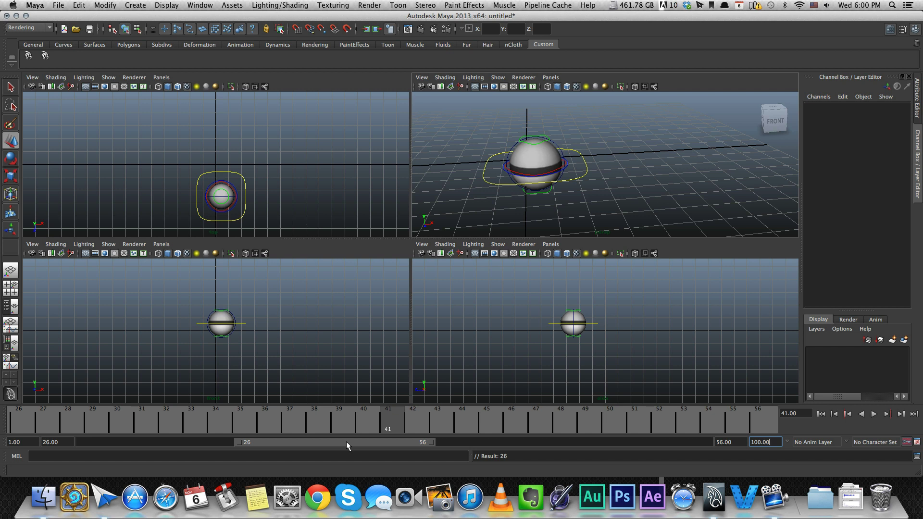
double_click(346, 442)
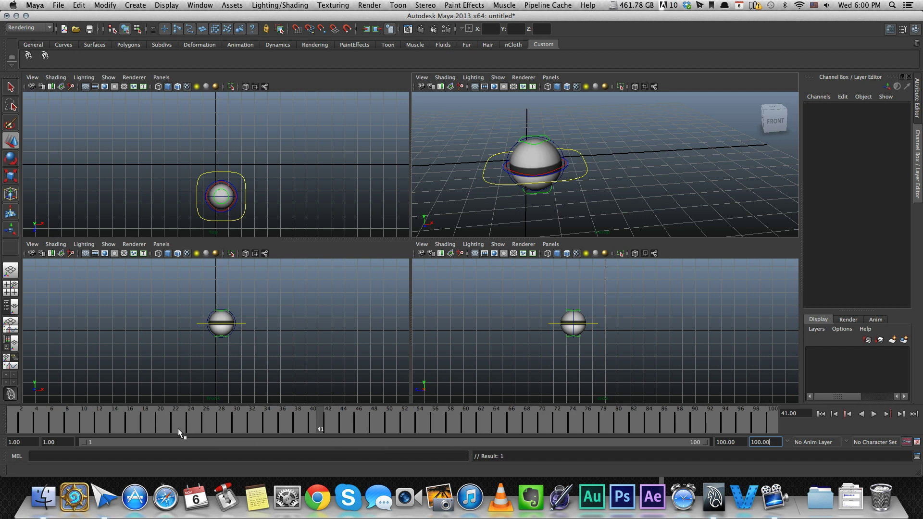
double_click(382, 441)
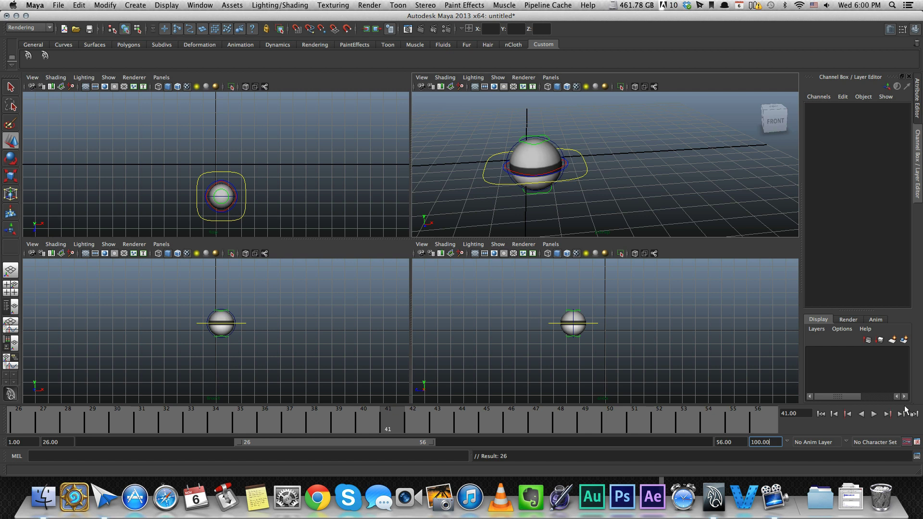
double_click(389, 441)
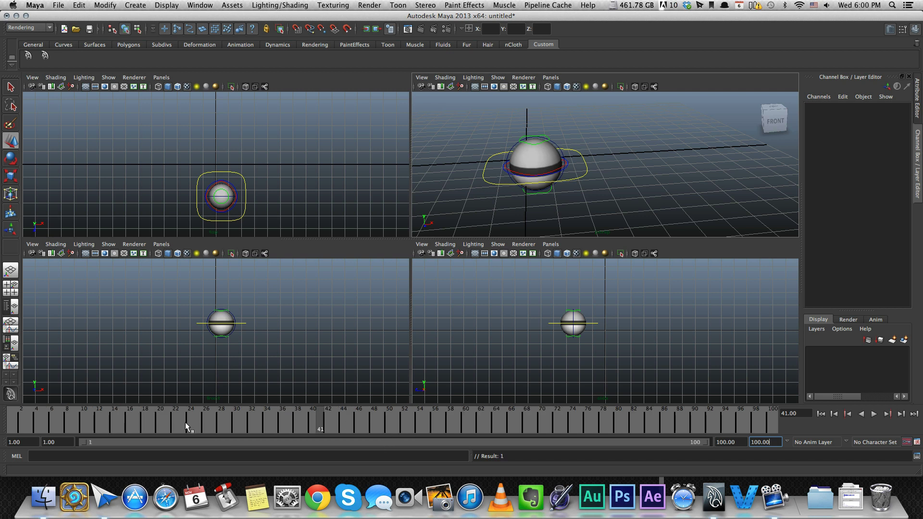
- Return to frame 1 and play the animation through to frame 100
drag(186, 422, 13, 421)
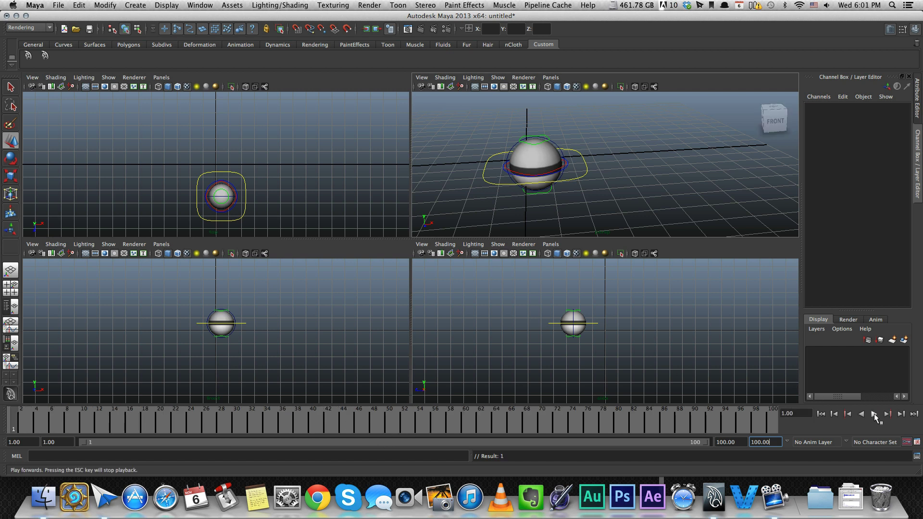
click(873, 414)
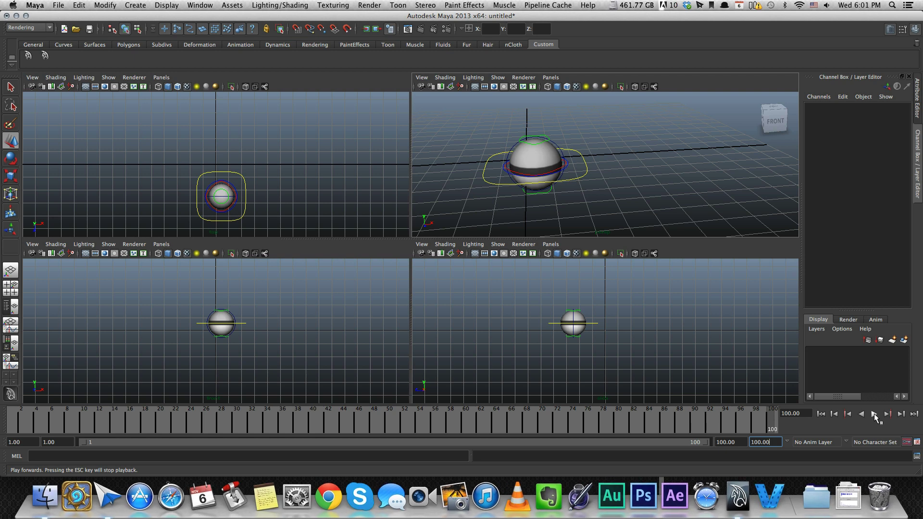
click(35, 5)
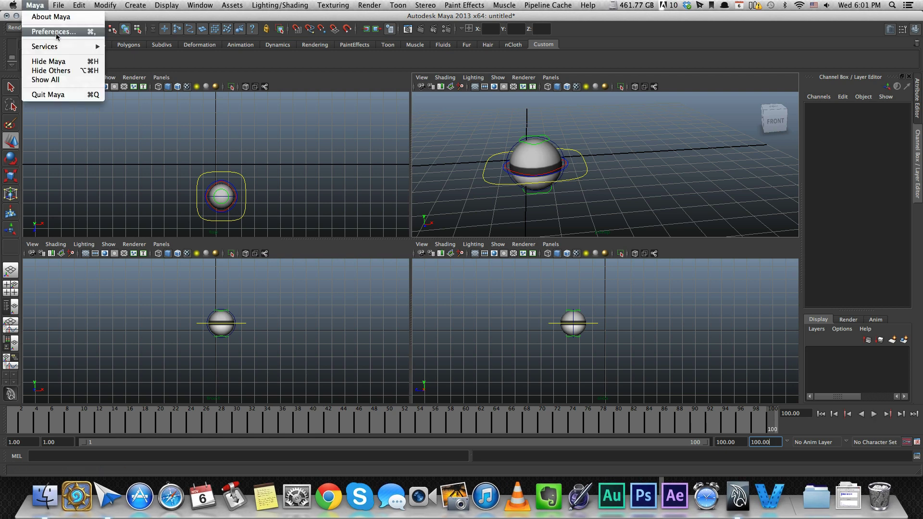
click(48, 30)
click(206, 238)
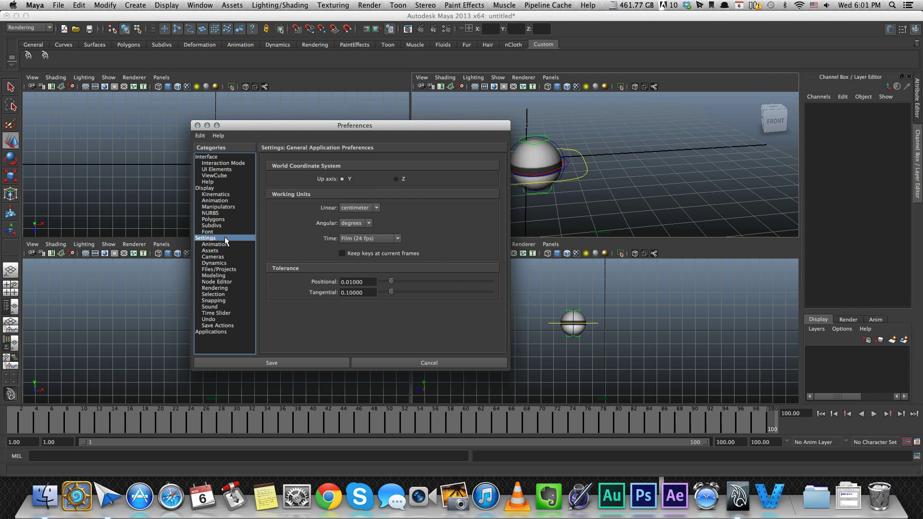
click(229, 313)
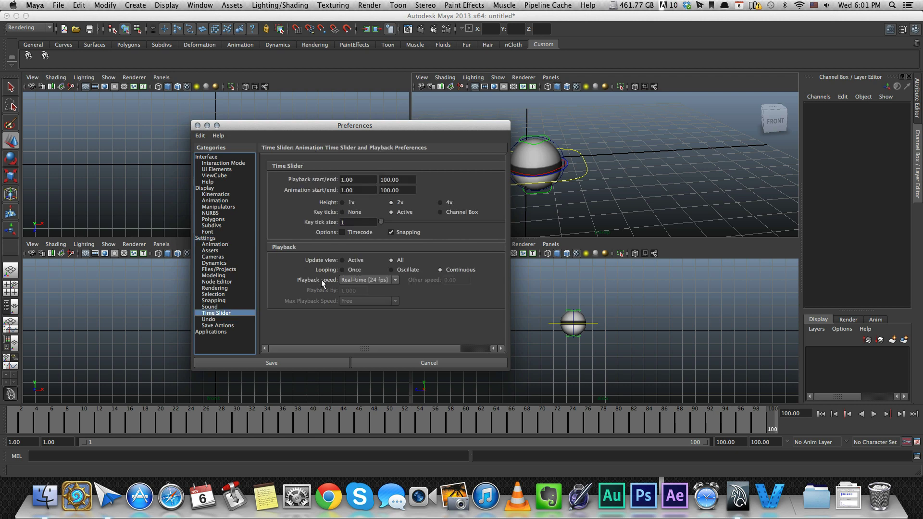
click(357, 282)
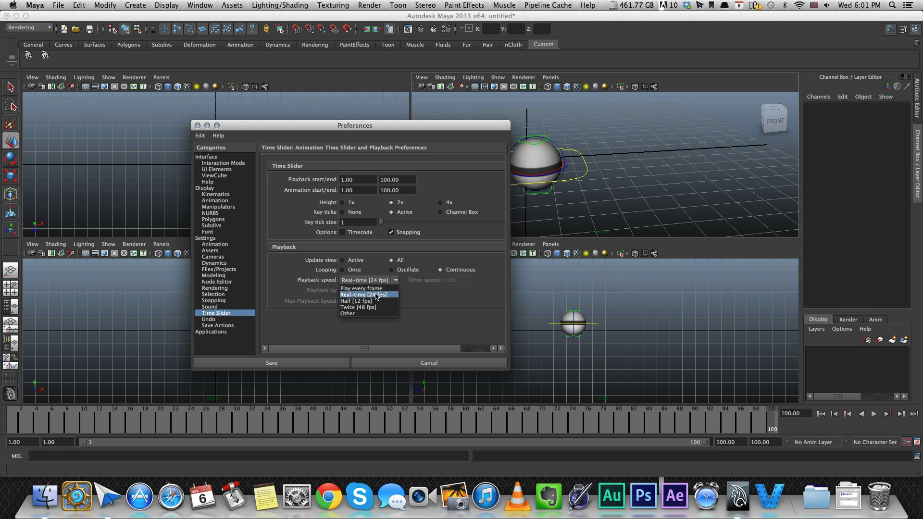
click(363, 295)
click(385, 280)
click(385, 281)
- Close Preferences without saving, then play the animation forwards and backwards
click(437, 364)
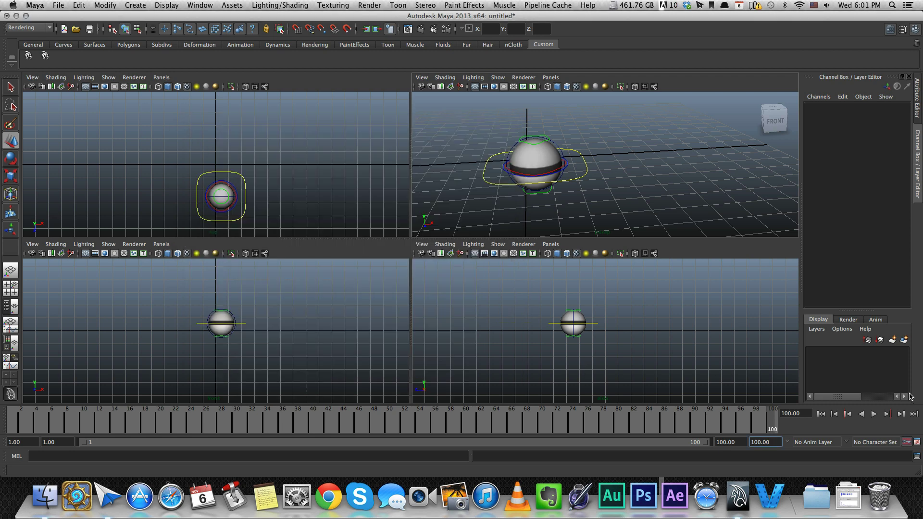
click(874, 414)
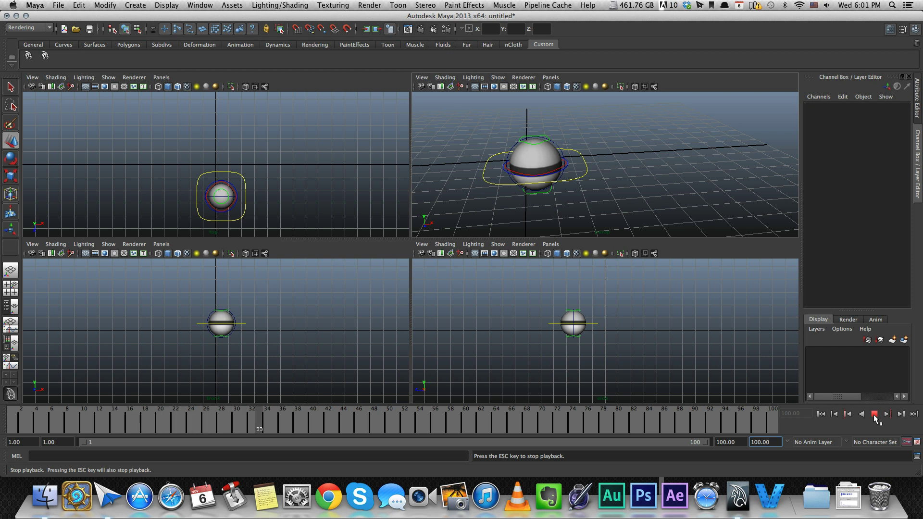
click(874, 414)
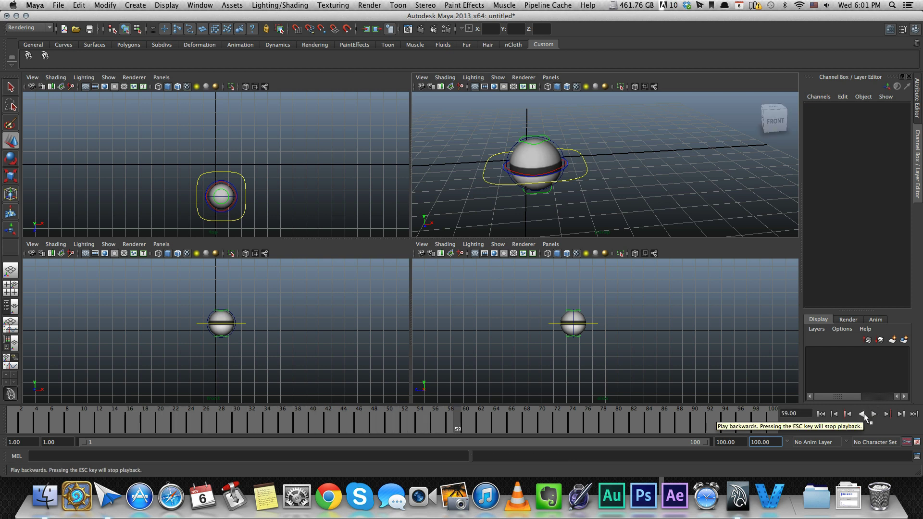
click(861, 414)
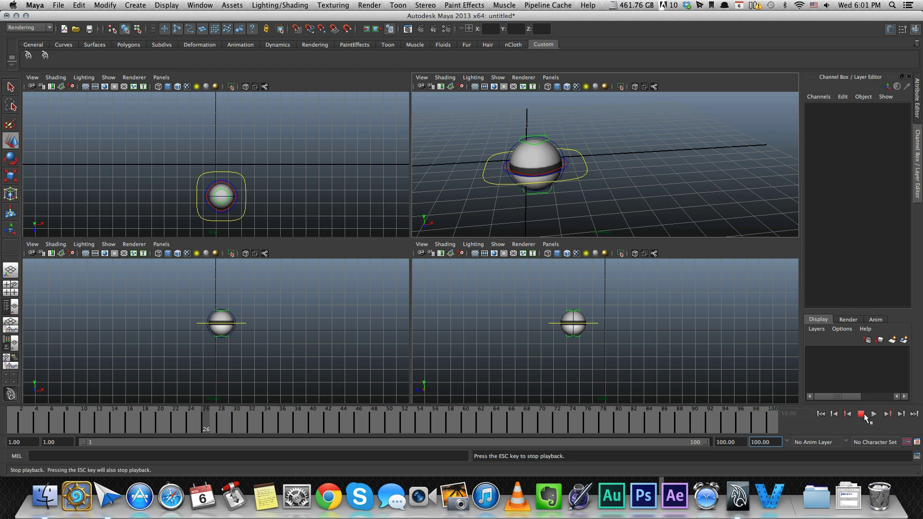
click(861, 414)
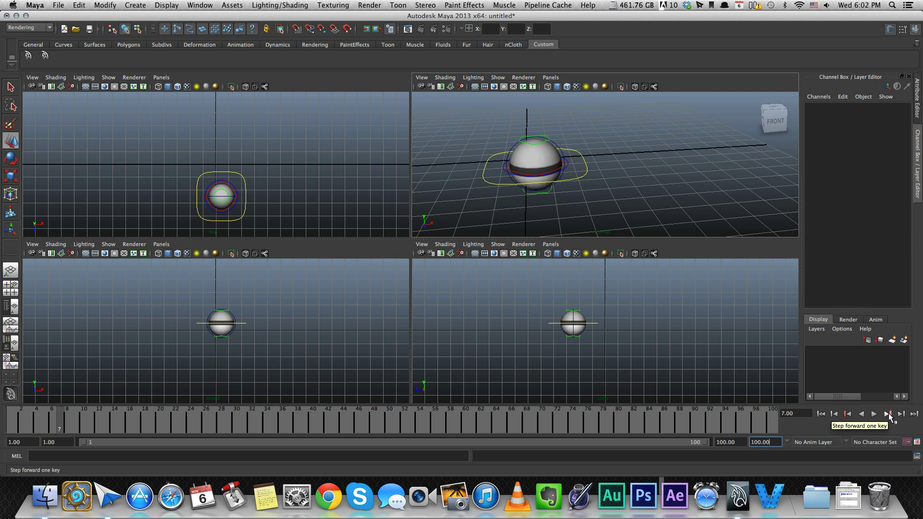
- Step frame by frame and jump between range start and end, finishing on frame 1
click(834, 414)
click(834, 414)
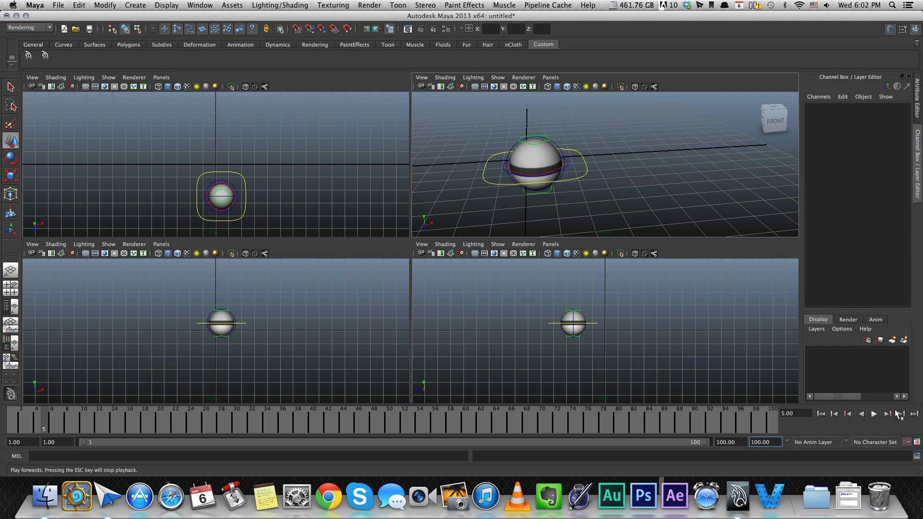
click(900, 414)
click(900, 414)
click(900, 414)
click(900, 414)
click(899, 415)
click(900, 414)
click(899, 414)
click(899, 414)
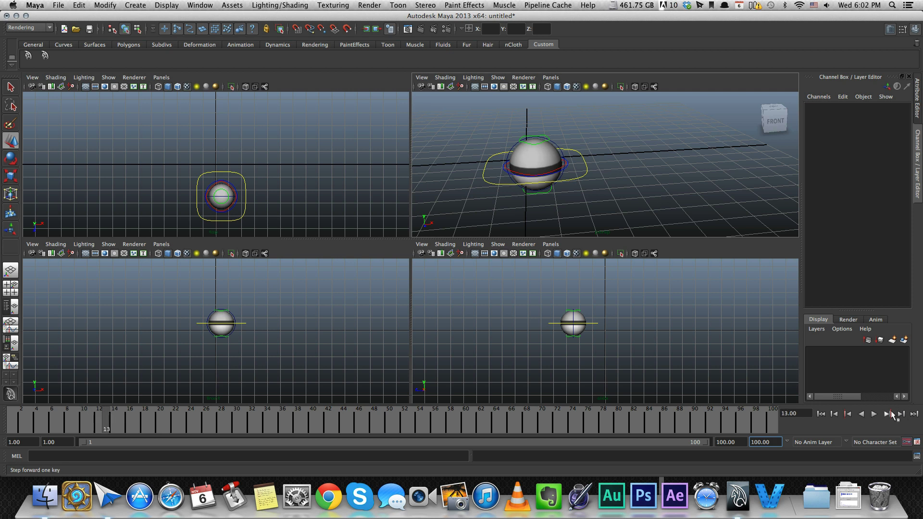
click(835, 414)
click(834, 414)
click(835, 414)
click(820, 414)
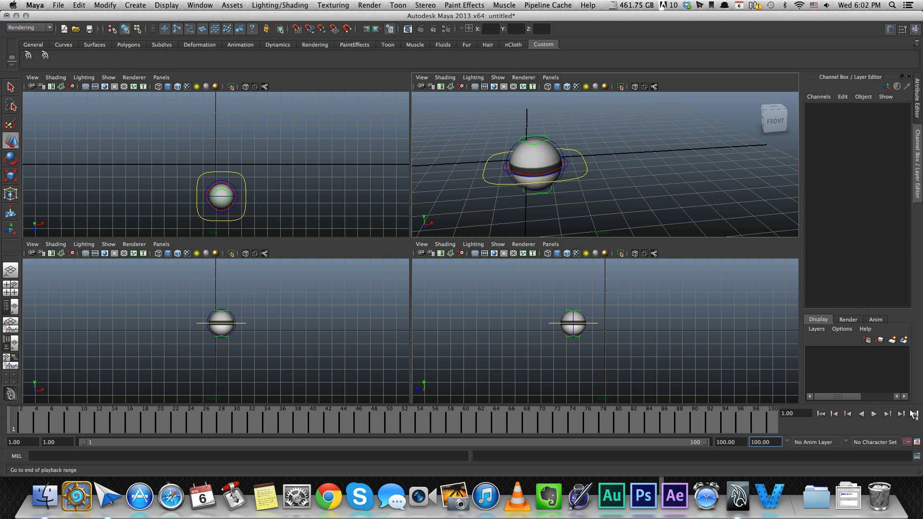
click(913, 414)
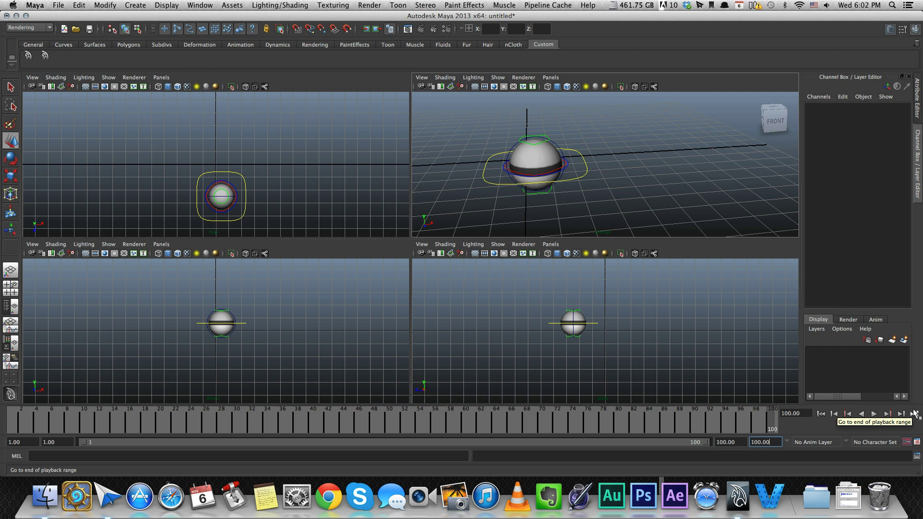
click(820, 414)
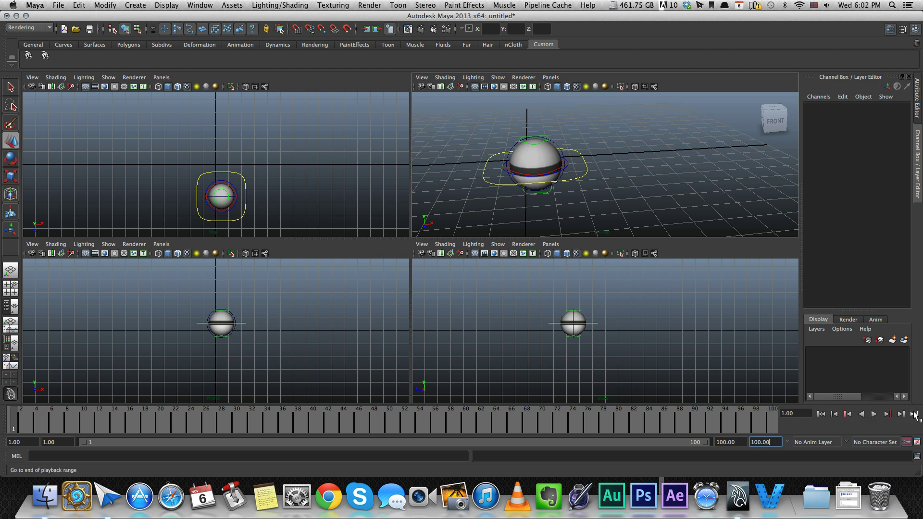
click(914, 414)
click(820, 414)
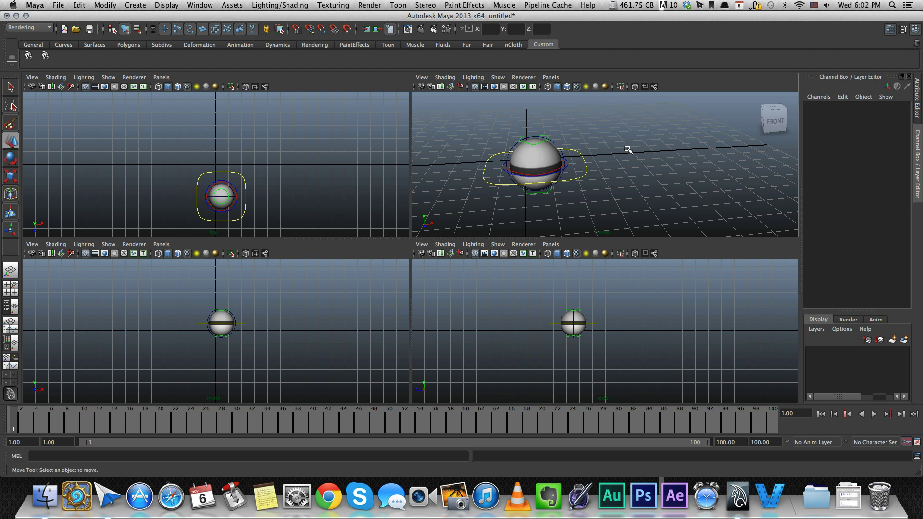
- Turn on Auto Key and bring the perspective camera closer to the ball
click(907, 441)
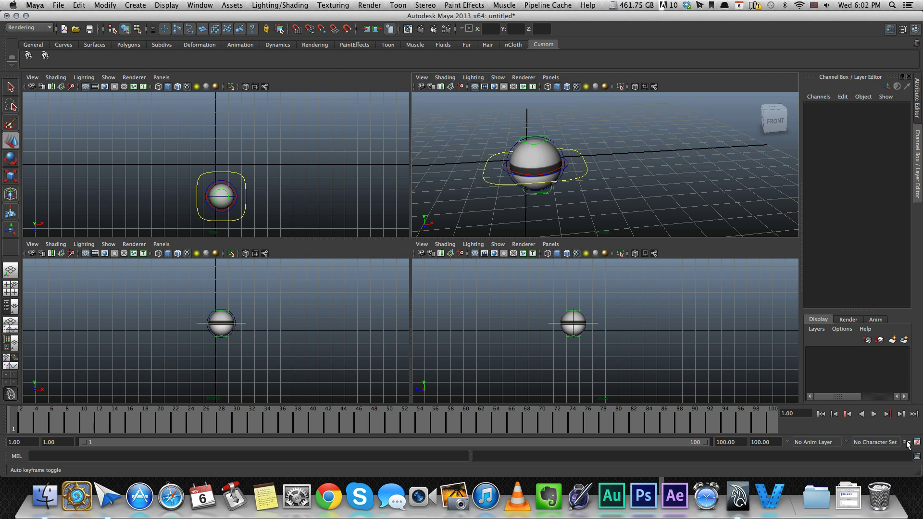
click(585, 185)
alt+drag(585, 185, 602, 145)
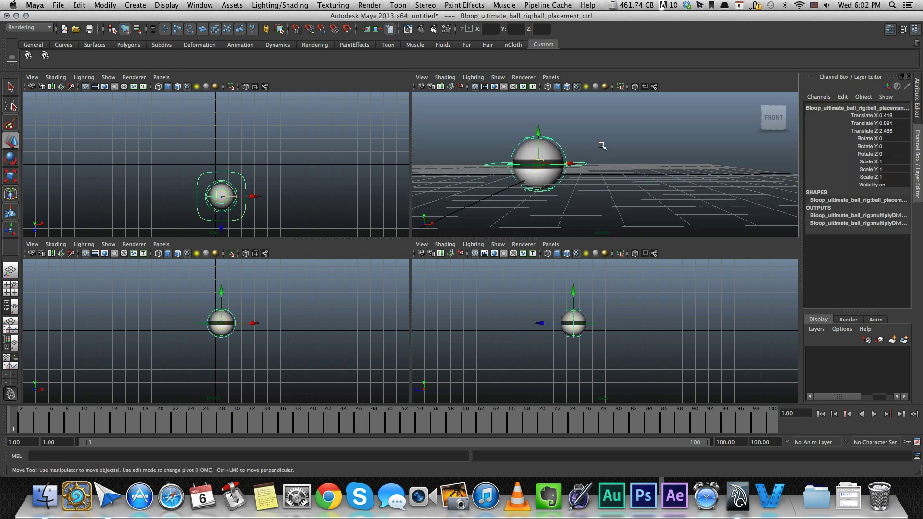
click(567, 138)
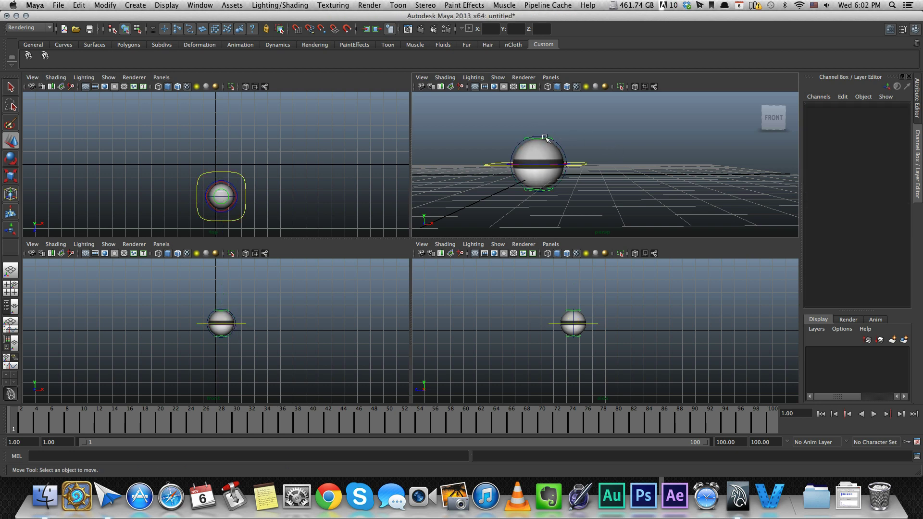
click(538, 138)
mouse_move(538, 137)
mouse_down()
mouse_move(514, 124)
mouse_move(533, 147)
mouse_move(537, 115)
mouse_move(538, 137)
mouse_up()
click(581, 151)
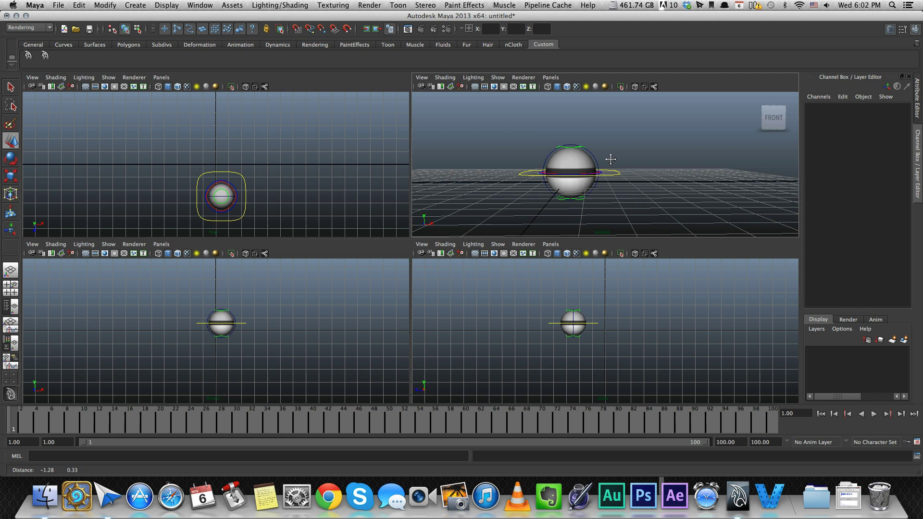
alt+right_drag(581, 151, 575, 152)
alt+middle_drag(575, 152, 567, 149)
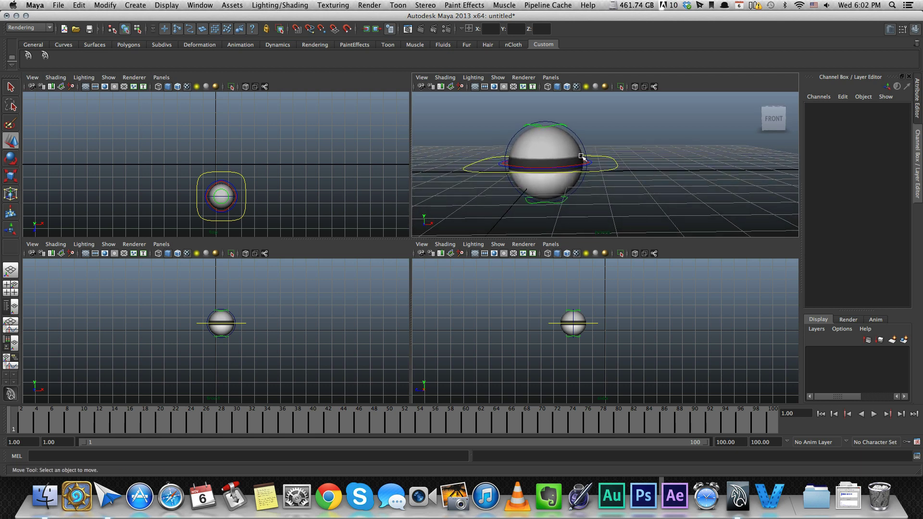
- Select ball_placement_ctrl and move it along Z to Translate Z 8.68
click(612, 167)
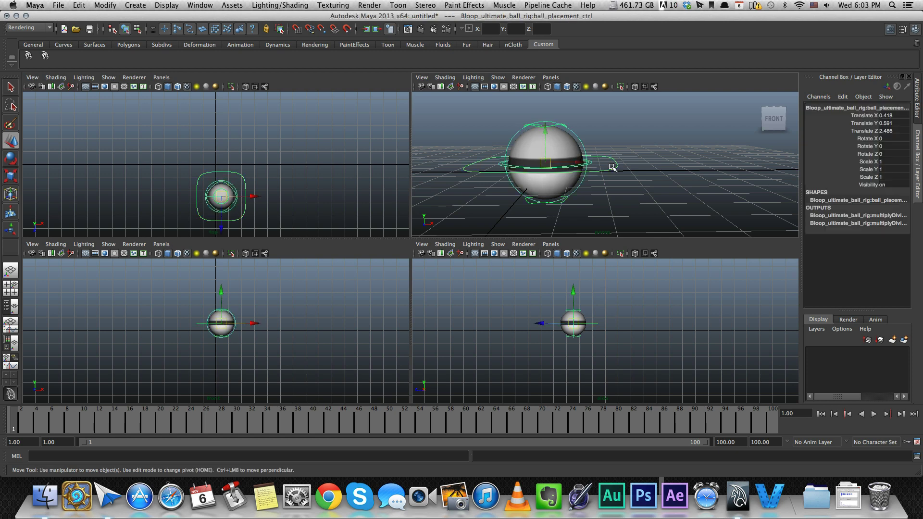
alt+right_drag(612, 167, 611, 168)
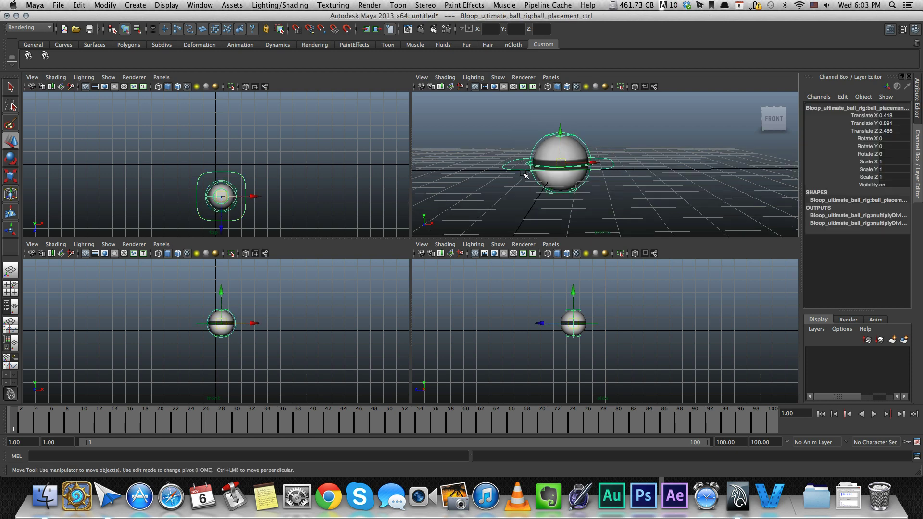
alt+drag(626, 164, 581, 176)
drag(545, 324, 467, 324)
- Maximize the side view and key the ball at Translate Z 10.186 on frame 1
key(space)
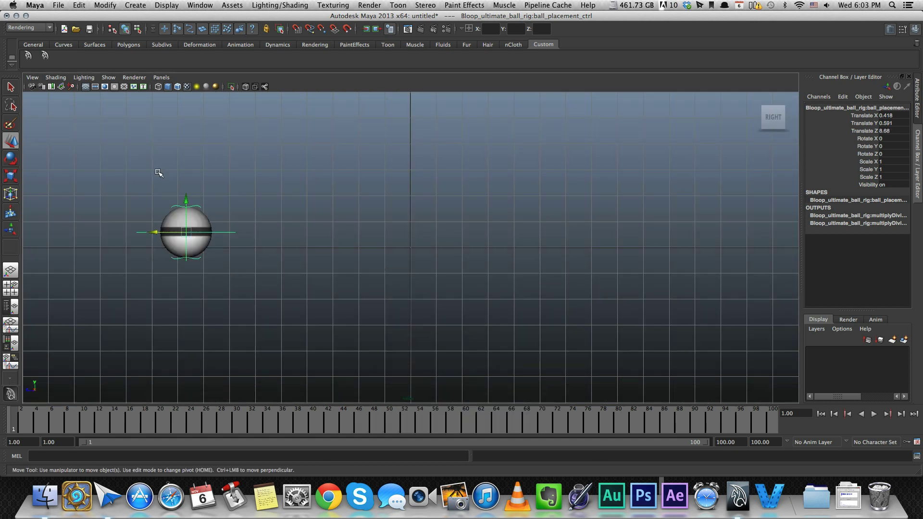
mouse_move(151, 232)
mouse_down()
mouse_move(123, 229)
mouse_move(147, 222)
mouse_up()
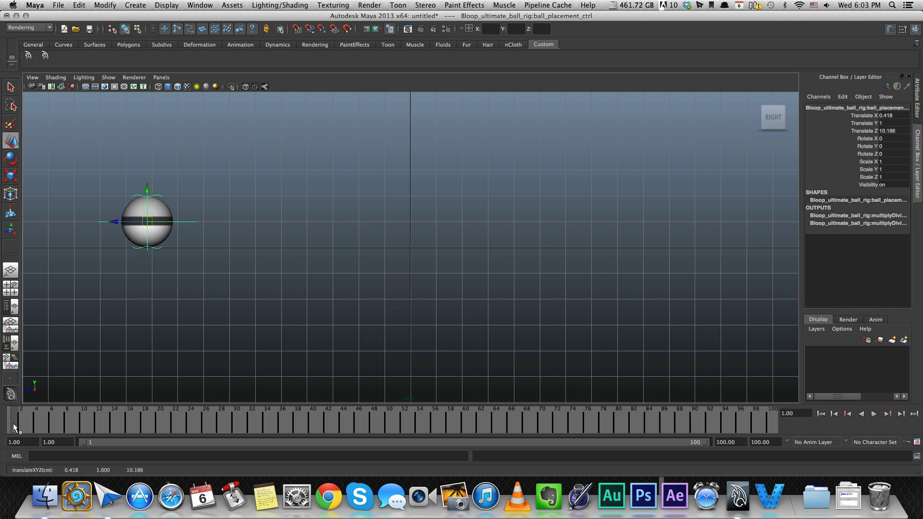
key(s)
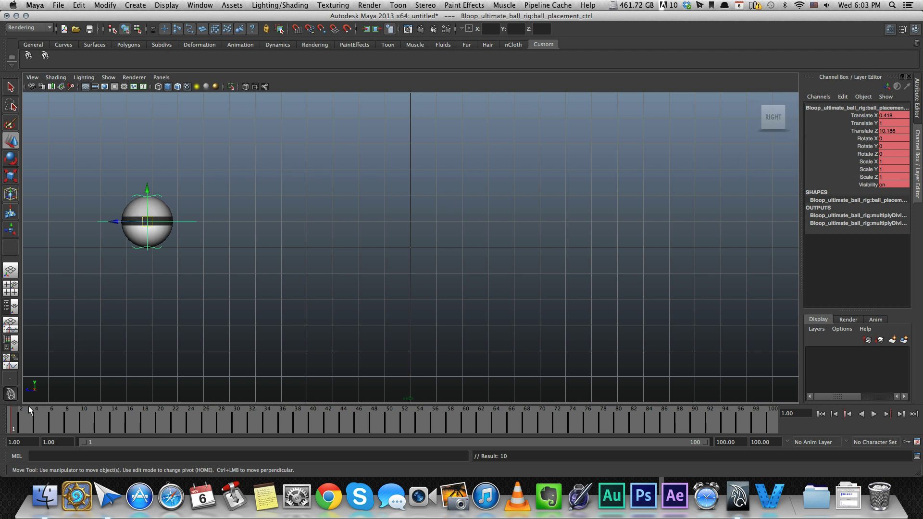
- Key the ball at Translate Z -11.971 on frame 10 on the view's right side
key(alt+v)
click(83, 423)
drag(115, 221, 687, 235)
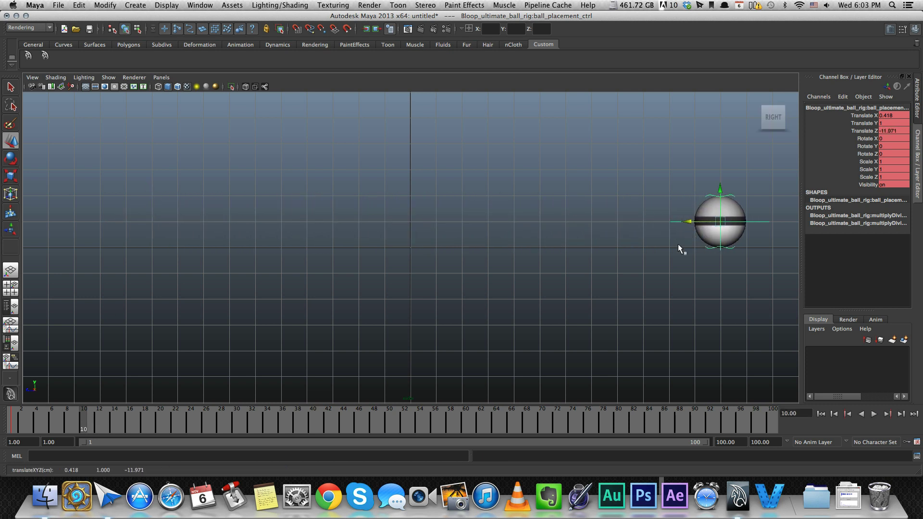
key(s)
- Scrub frames 1–10 to review the ball crossing the view
drag(85, 417, 16, 420)
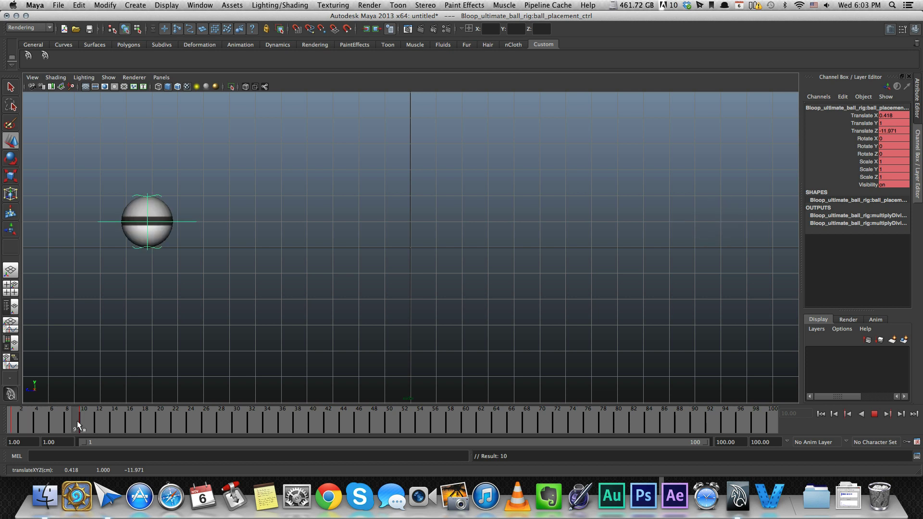
drag(77, 420, 14, 422)
drag(78, 422, 81, 422)
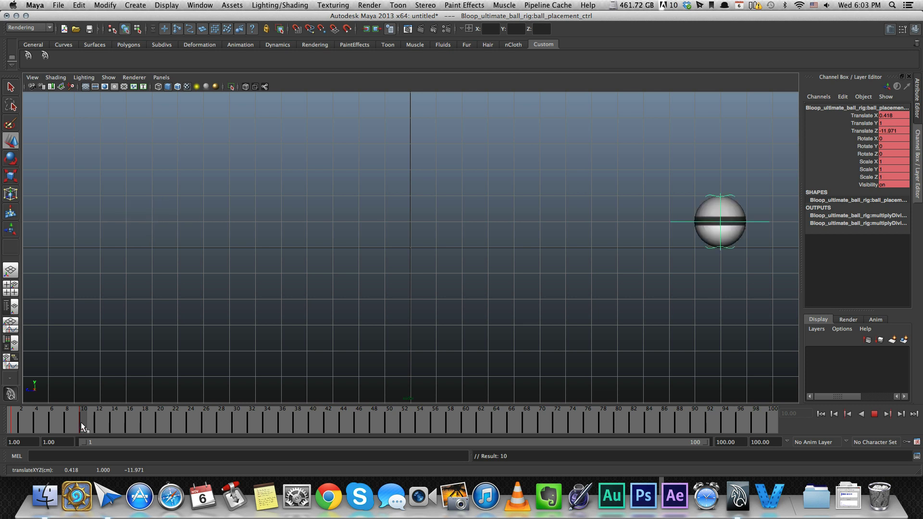
- Check the Auto Key setting in Animation preferences, then scrub back to frame 1
click(35, 5)
click(65, 33)
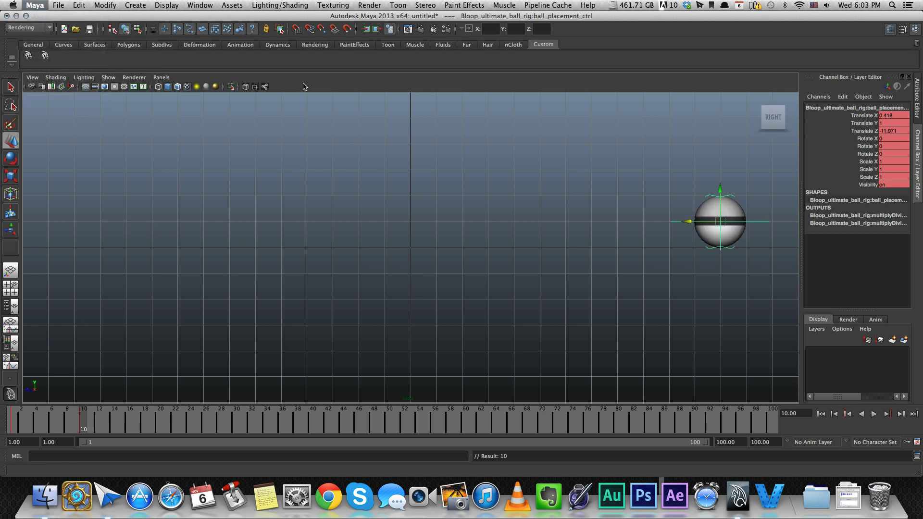
click(229, 242)
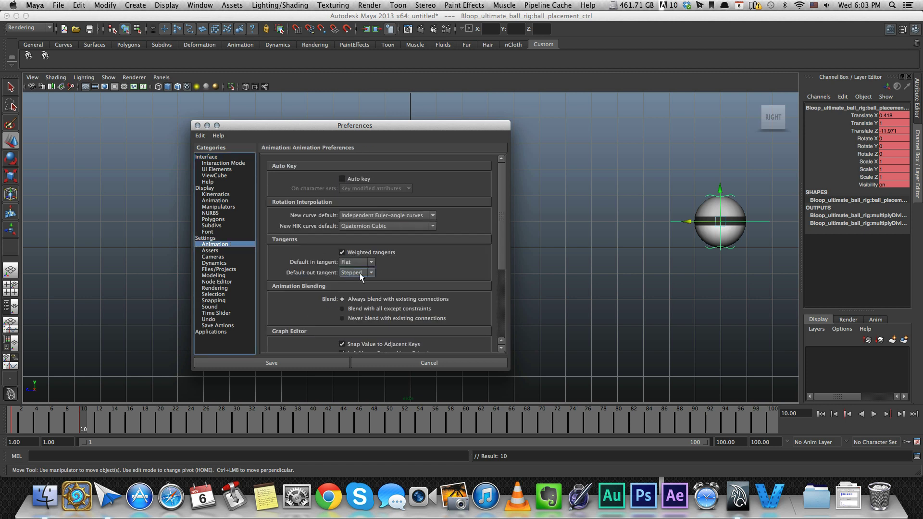
click(197, 125)
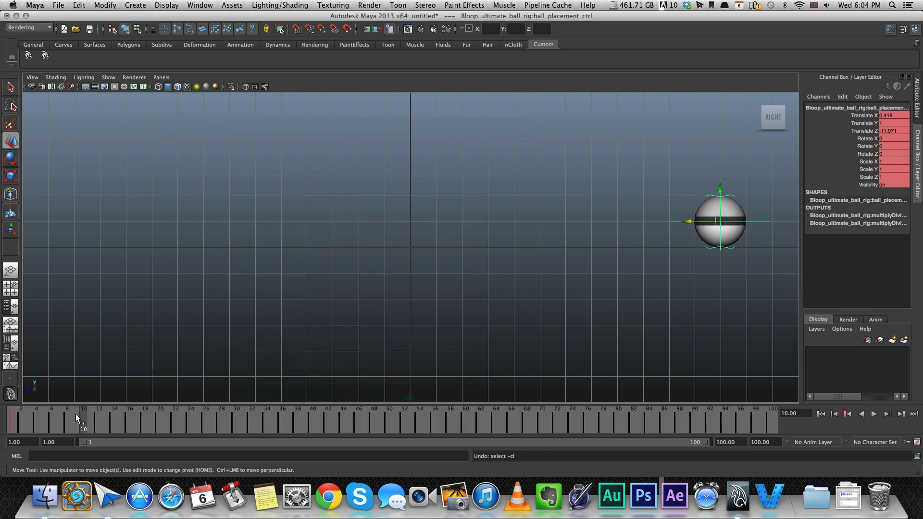
drag(78, 416, 10, 416)
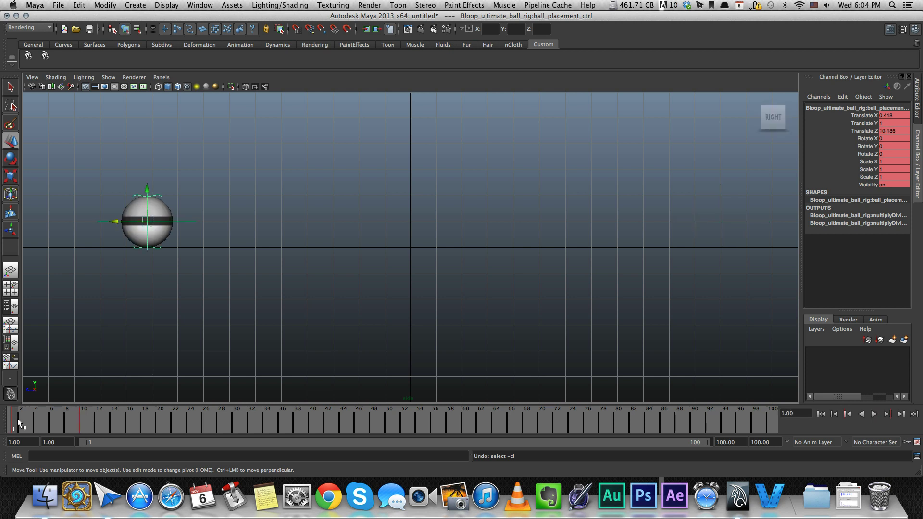
- Pose the ball rising on frames 2–3 and lowering by frames 4–5, keying it
click(19, 419)
click(19, 424)
drag(143, 227, 286, 146)
click(28, 422)
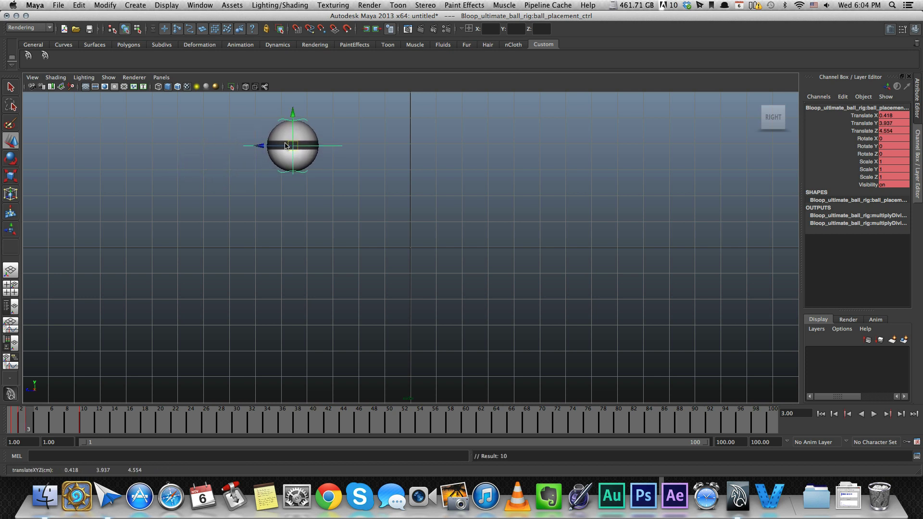
click(38, 411)
drag(293, 145, 378, 241)
click(43, 422)
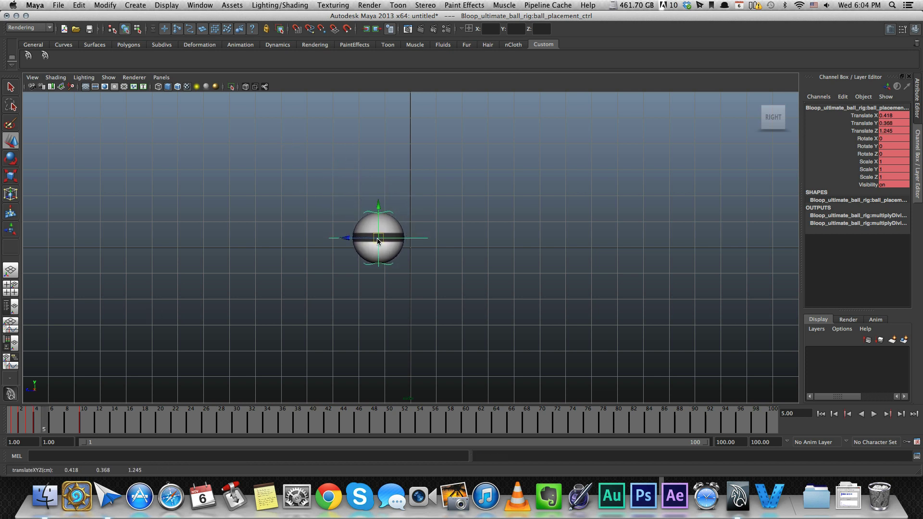
key(s)
- Delete the ball's key at frame 10 and play back the arc
click(82, 424)
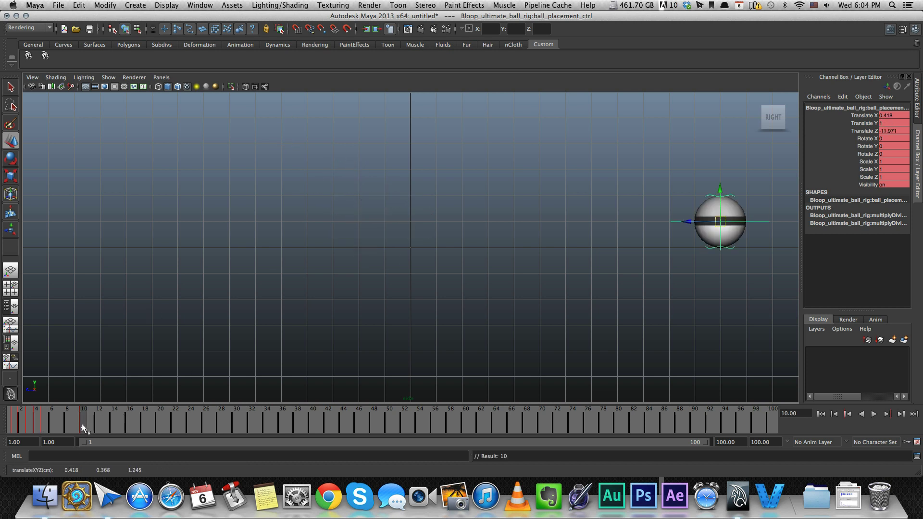
right_click(82, 423)
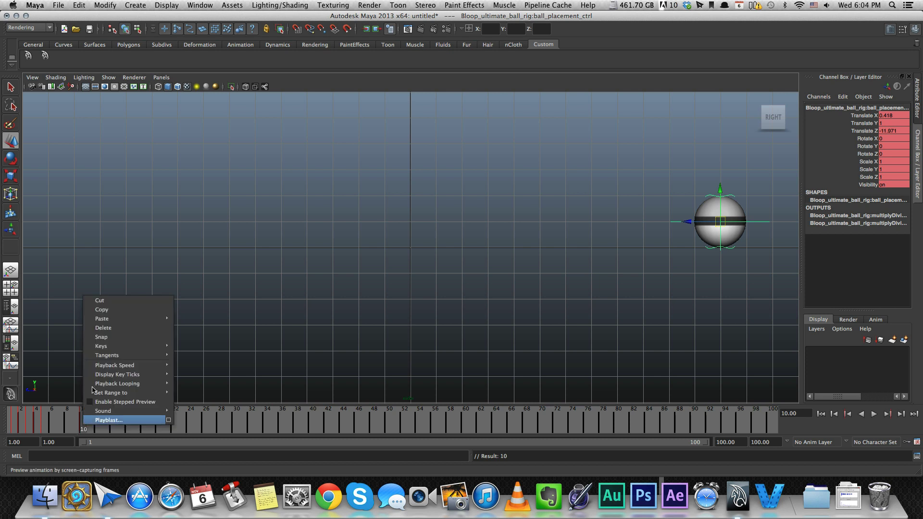
click(121, 330)
key(alt+v)
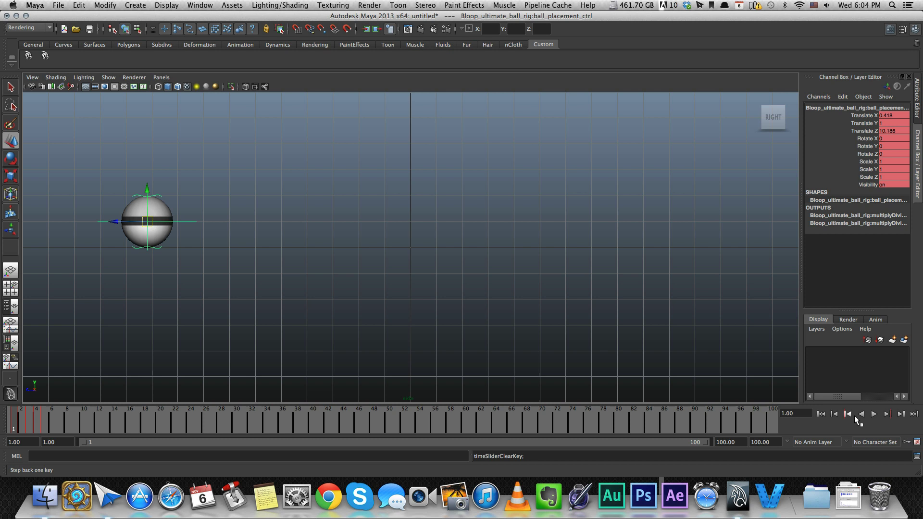
- Shorten the playback range to end at frame 33 and preview the bounce
click(874, 416)
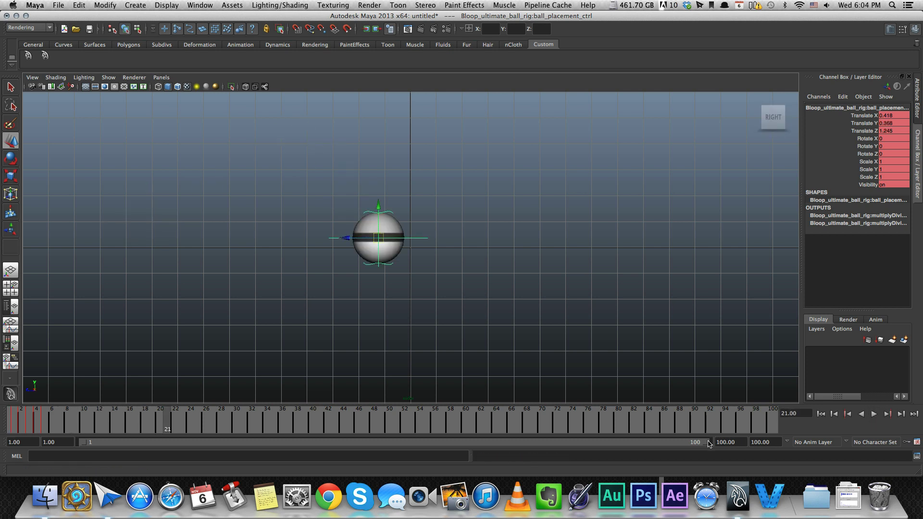
drag(706, 441, 291, 442)
drag(210, 418, 19, 418)
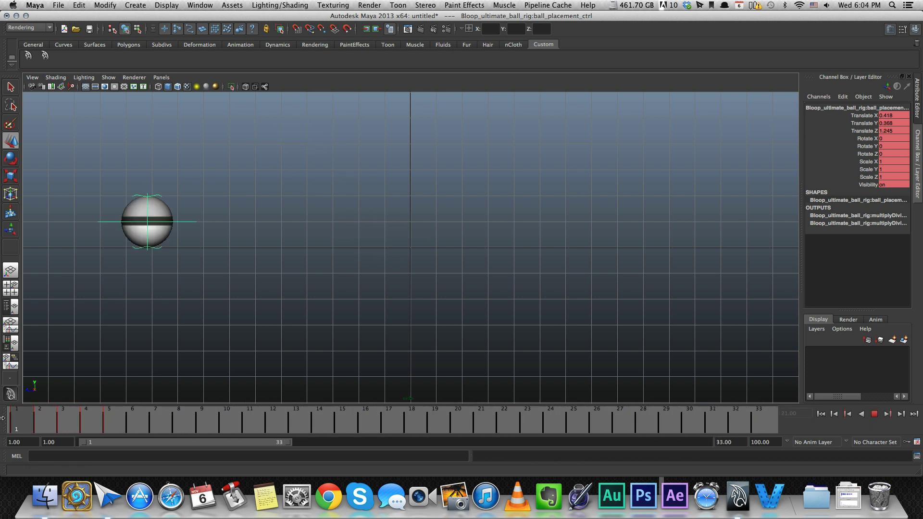
click(874, 416)
click(873, 416)
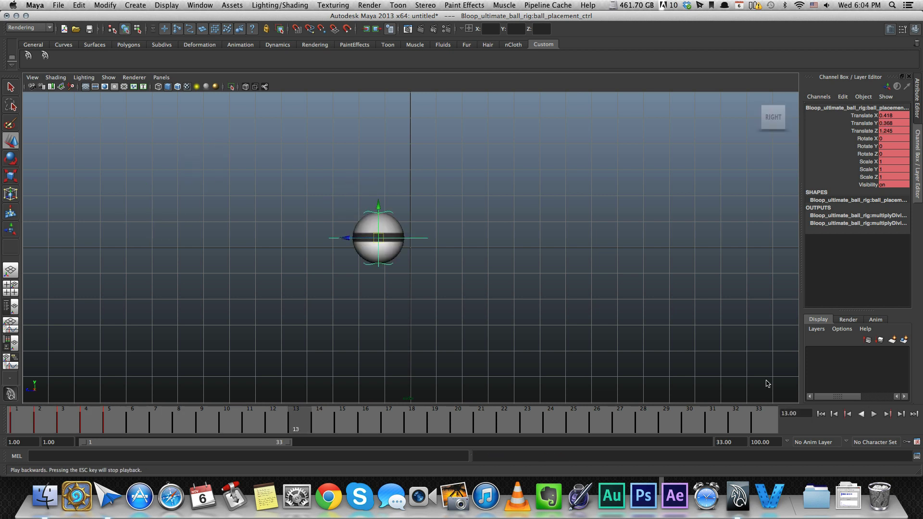
- Move the frame 2–6 keys to frames 10–14 and the frame 24 key to 27, then play back
click(54, 422)
shift+drag(128, 419, 623, 423)
click(298, 423)
click(298, 423)
click(552, 423)
shift+click(552, 423)
click(577, 422)
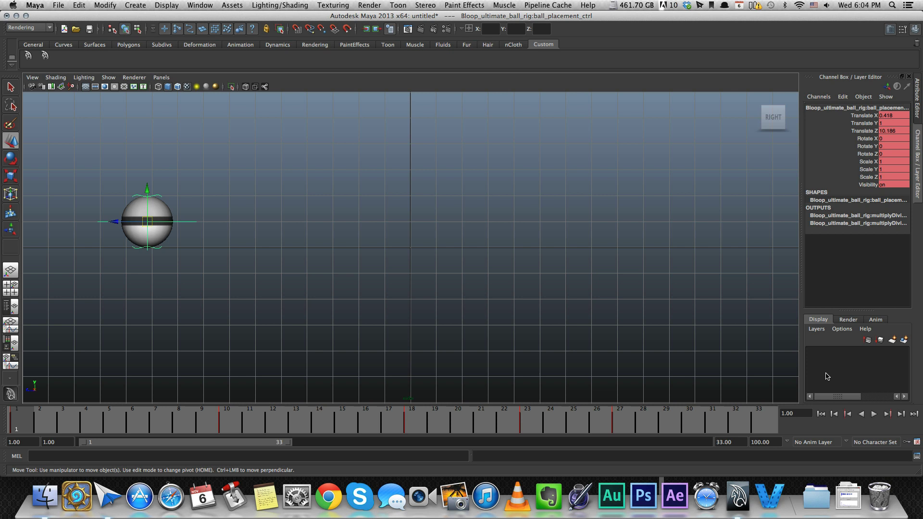
click(873, 414)
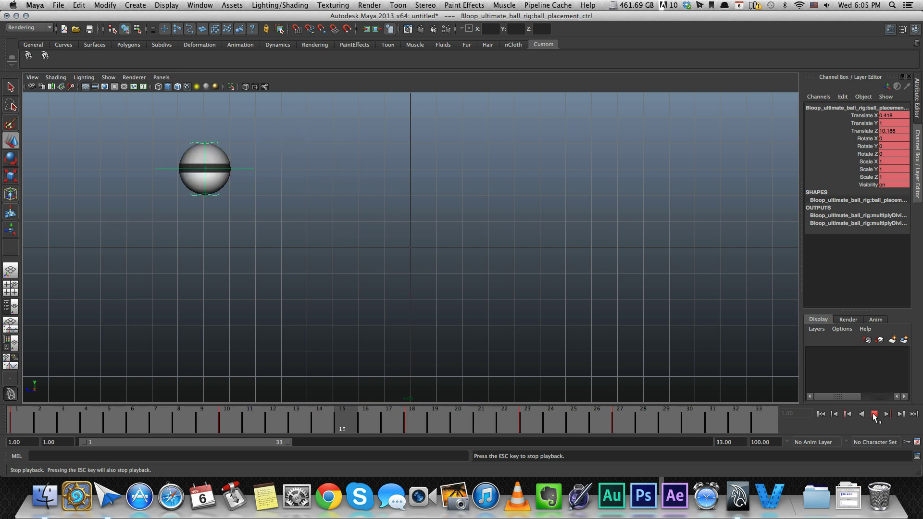
click(874, 414)
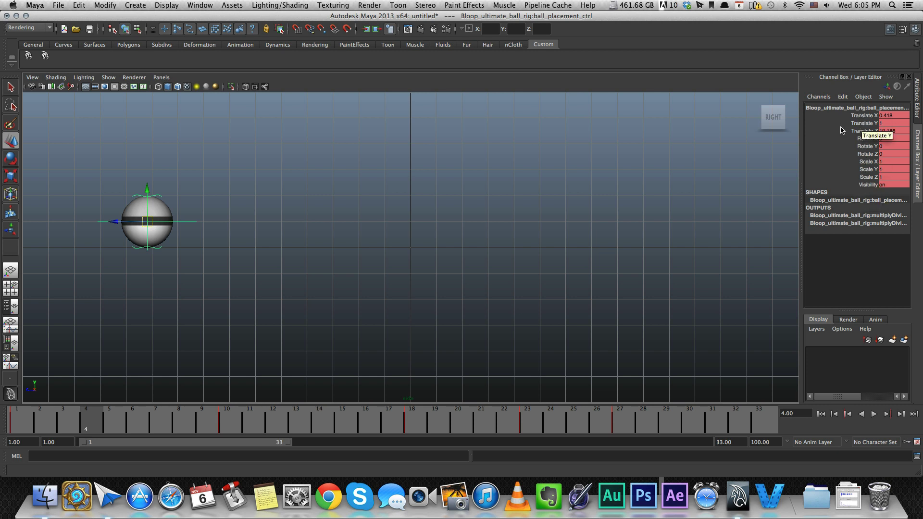
- Select the ball's keys from frame 8 onward on the time slider and delete them
shift+drag(189, 416, 249, 420)
key(alt+v)
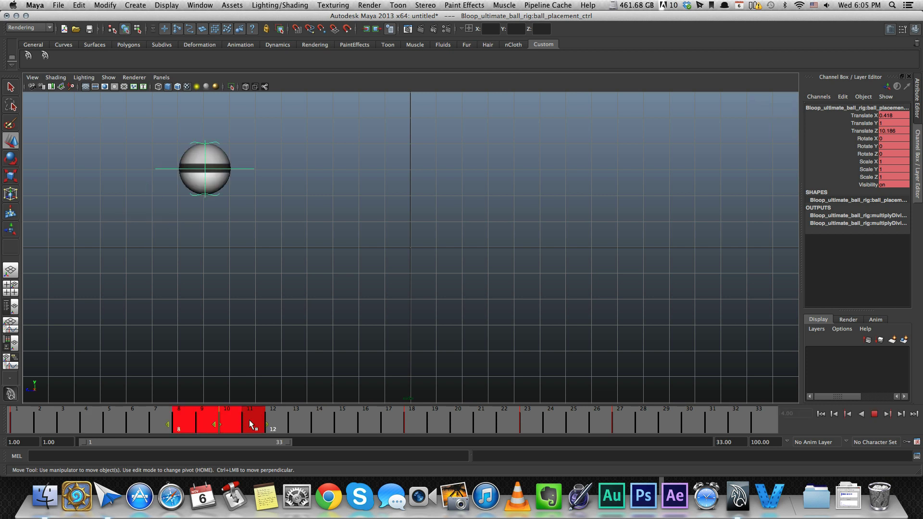
click(327, 419)
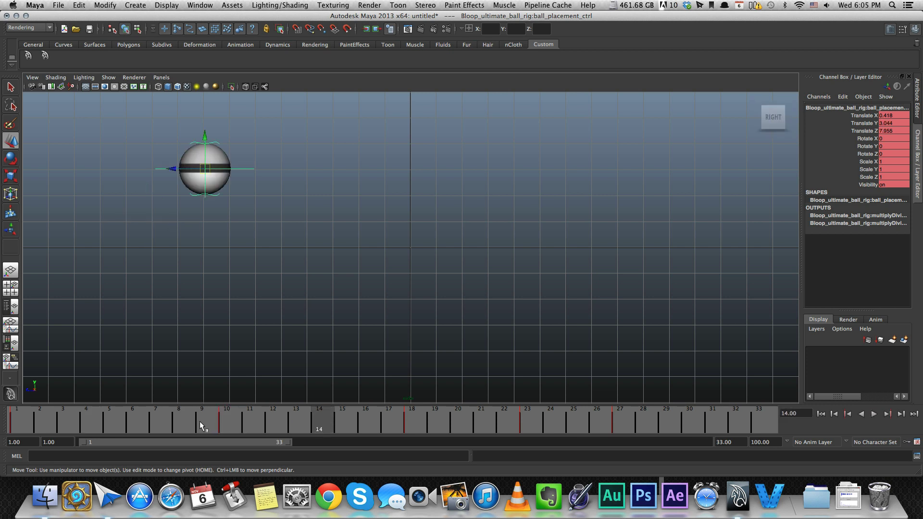
shift+drag(184, 421, 652, 426)
key(alt+v)
key(alt+v)
right_click(501, 417)
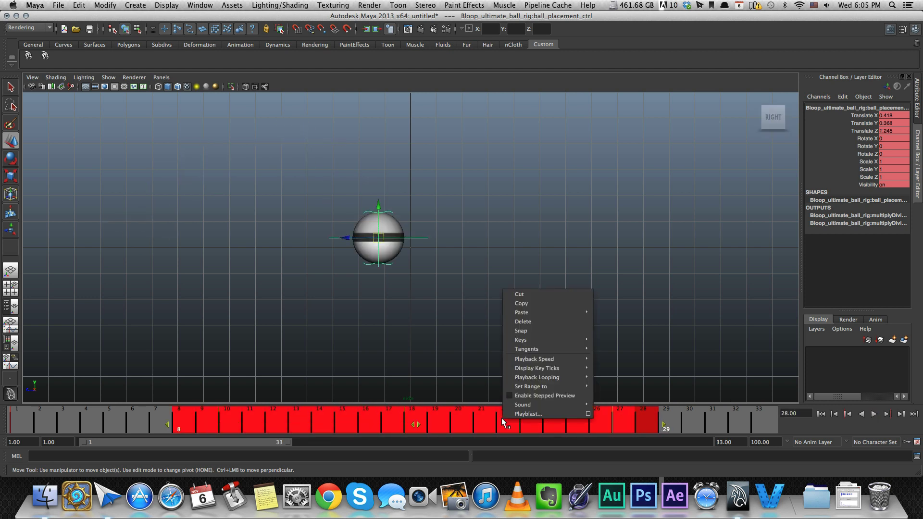
click(525, 321)
- Delete the remaining key at frame 1
click(13, 424)
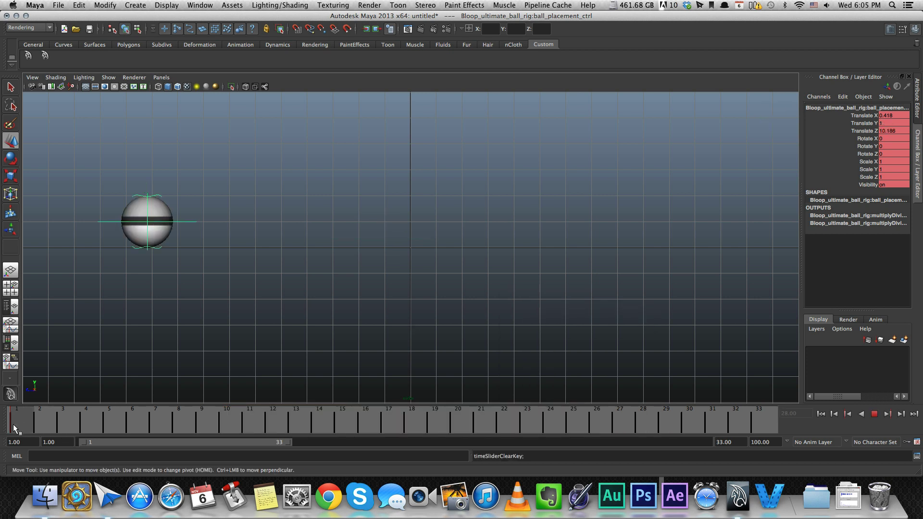
right_click(16, 420)
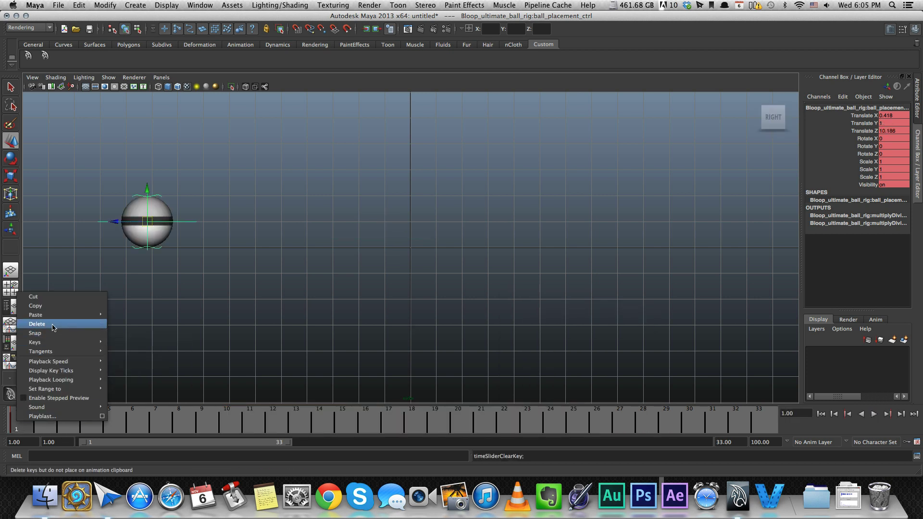
click(54, 324)
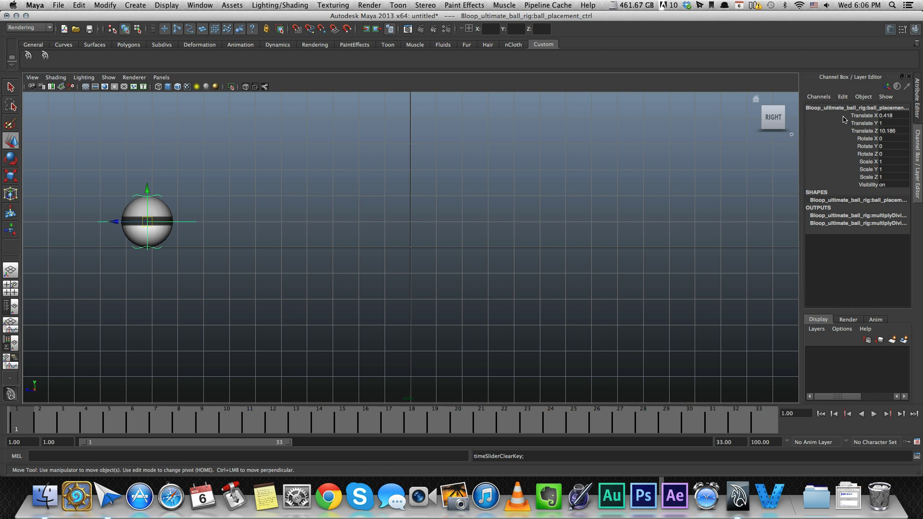
drag(844, 116, 843, 133)
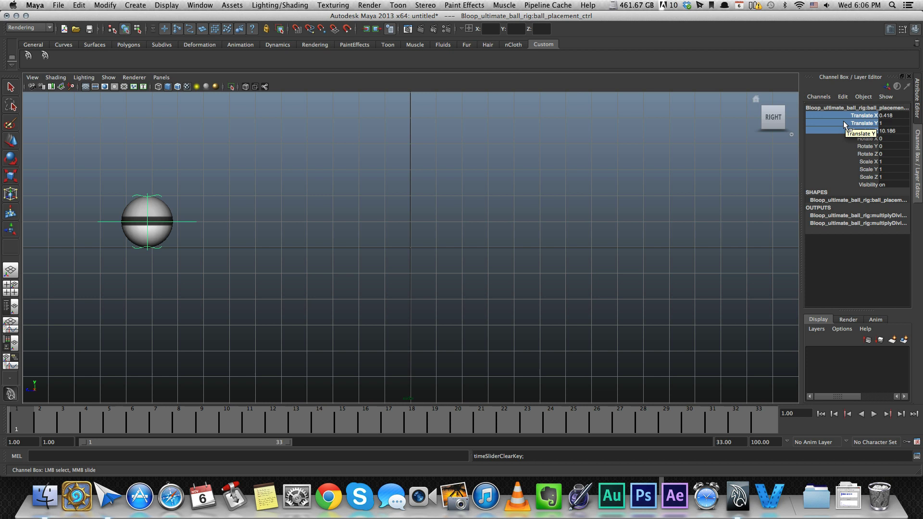
right_click(843, 121)
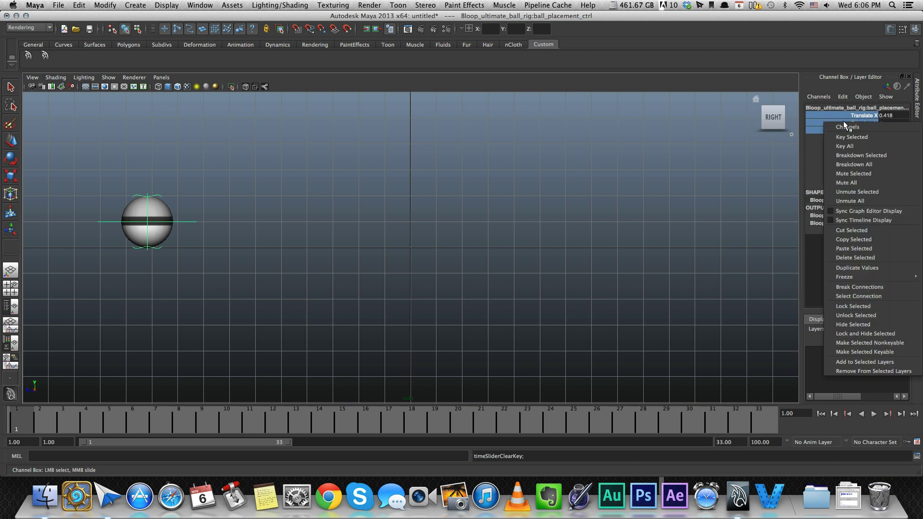
click(862, 137)
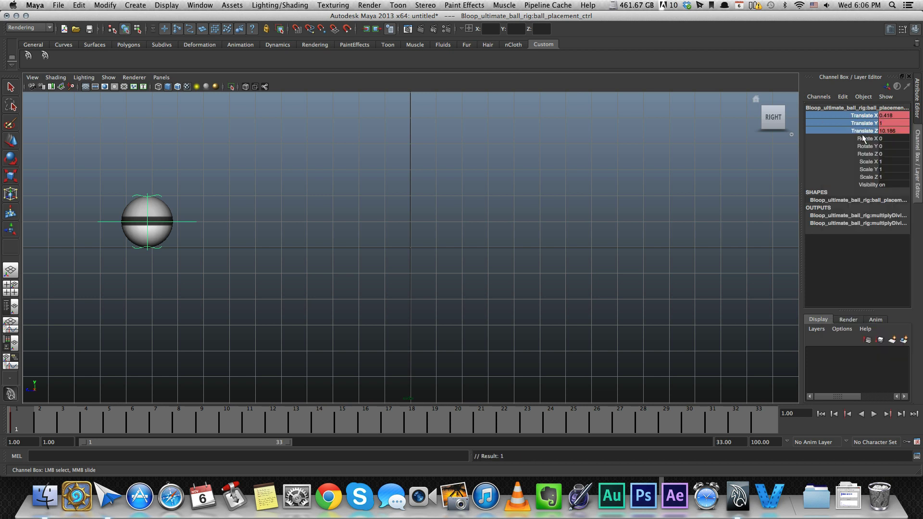
key(z)
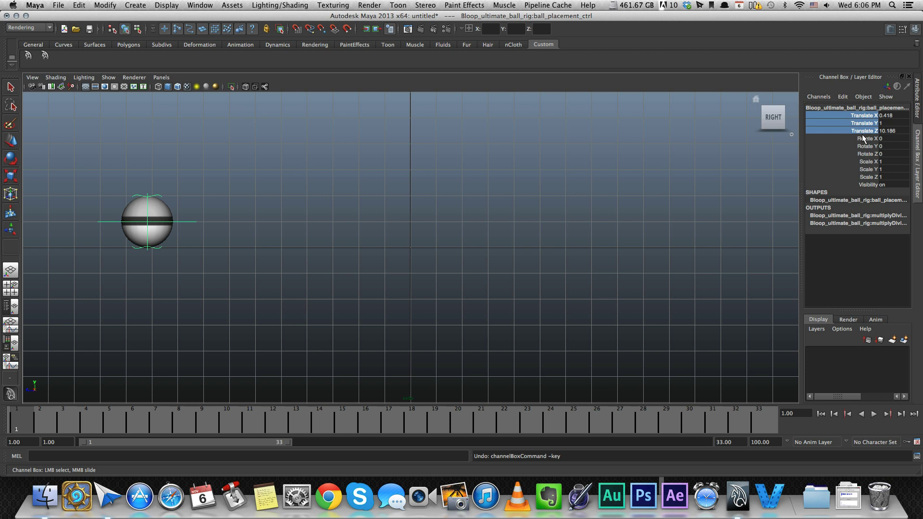
key(shift+w)
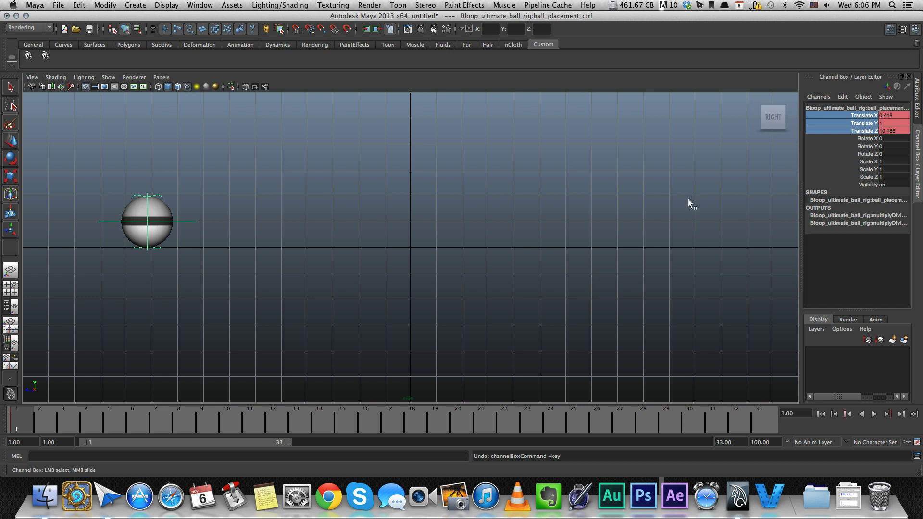
key(shift+e)
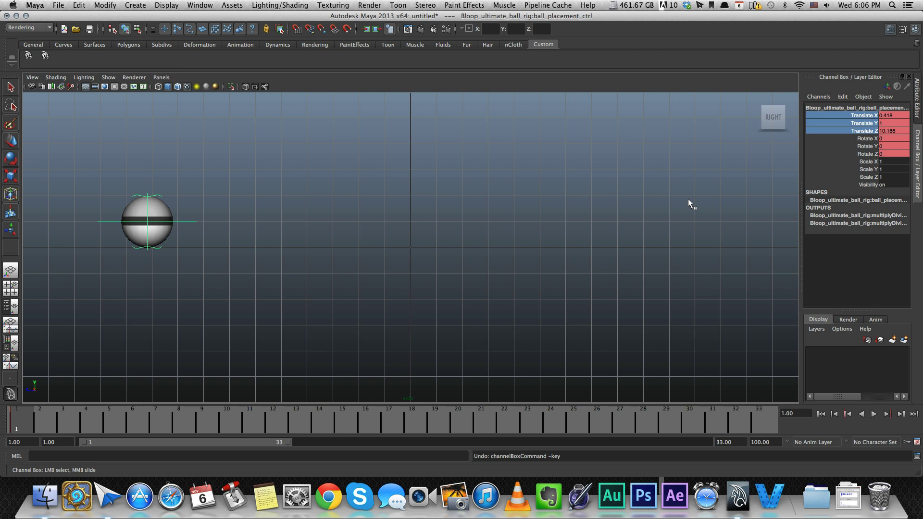
key(shift+r)
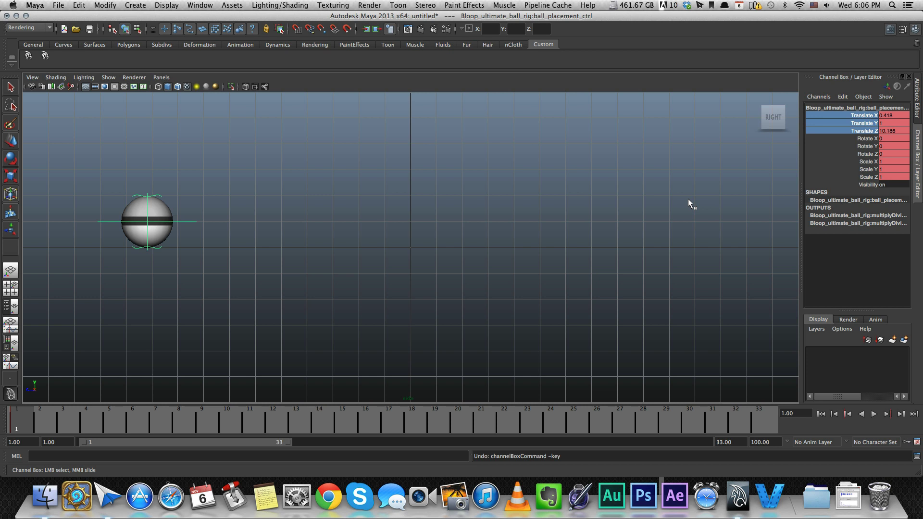
key(z)
key(z)
key(z)
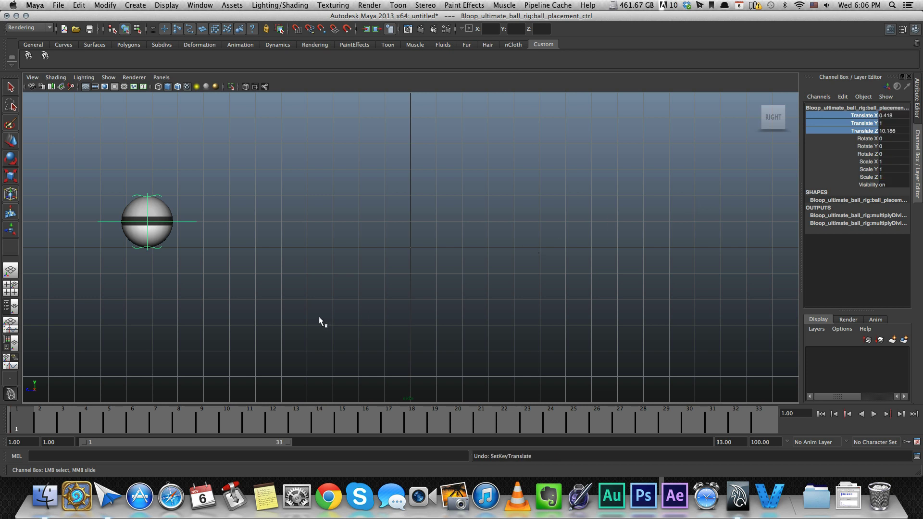
- Key the ball's translate at frame 1, enable Auto Key, and lift the ball at frame 6
mouse_move(45, 412)
mouse_down()
mouse_move(61, 419)
mouse_move(26, 419)
mouse_up()
key(shift+w)
drag(90, 416, 130, 424)
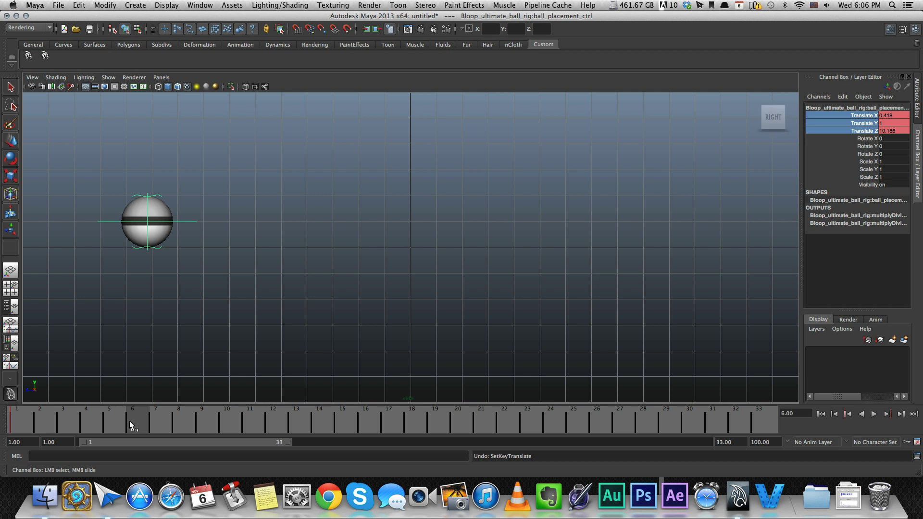
click(906, 443)
key(w)
middle_drag(172, 224, 253, 142)
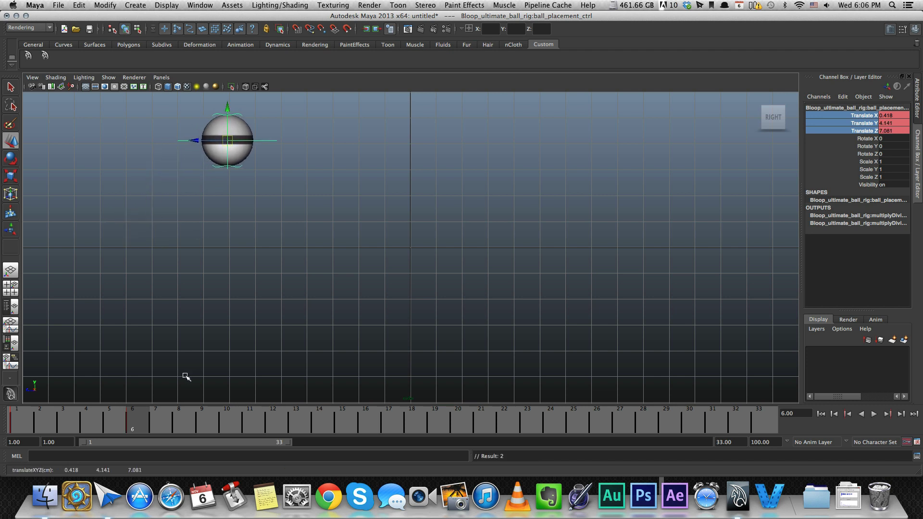
- Pose the ball at frames 12, 17, 24 and 29, ending low and right at frame 29
drag(206, 421, 273, 421)
middle_drag(226, 139, 548, 271)
click(383, 421)
click(541, 421)
click(467, 188)
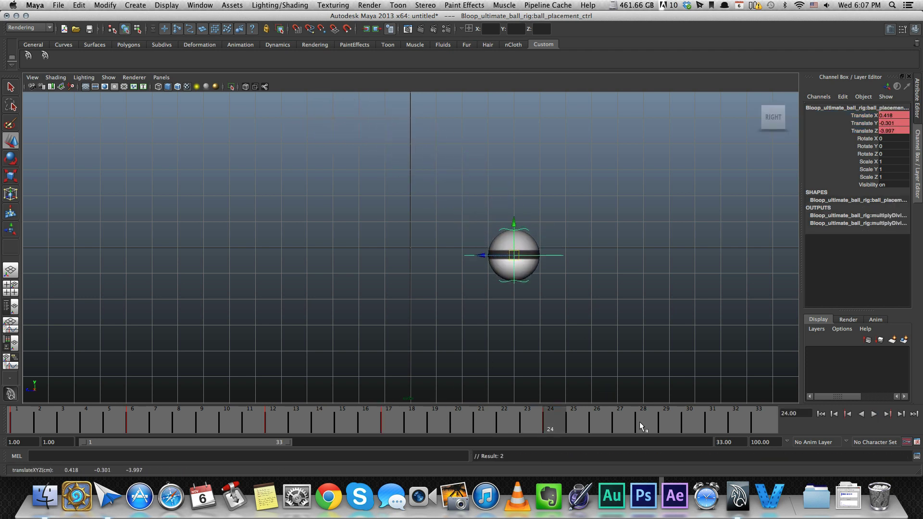
click(666, 422)
middle_drag(666, 337, 753, 375)
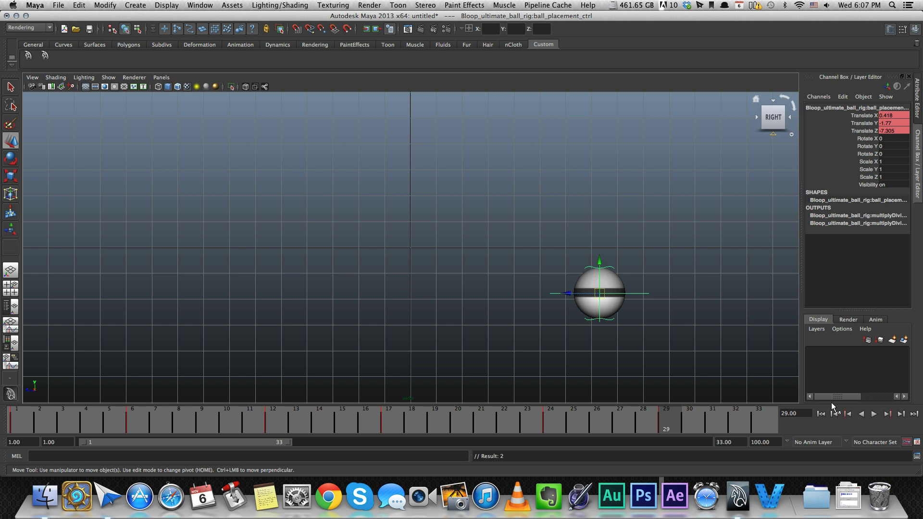
click(820, 414)
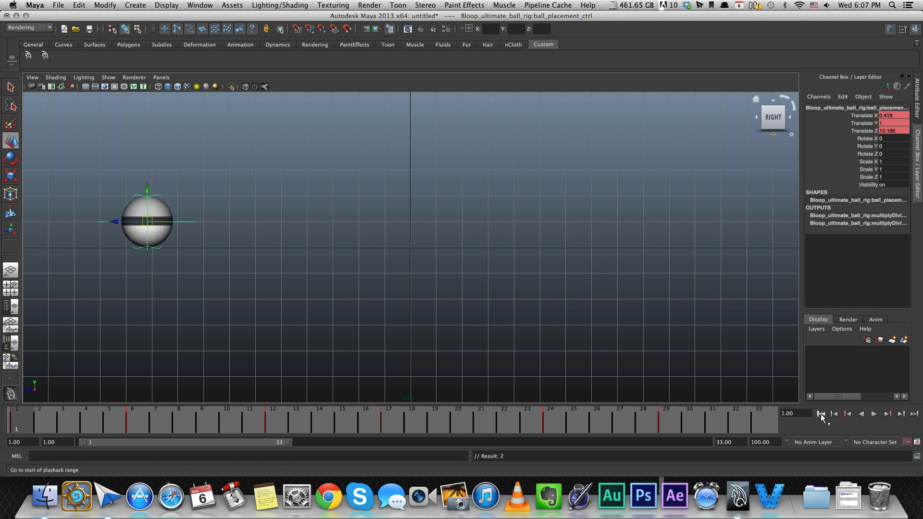
click(873, 414)
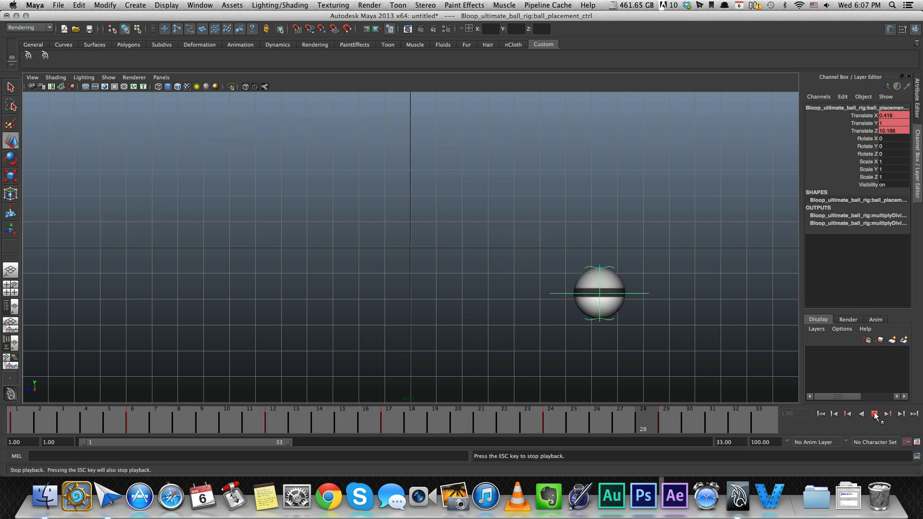
click(874, 415)
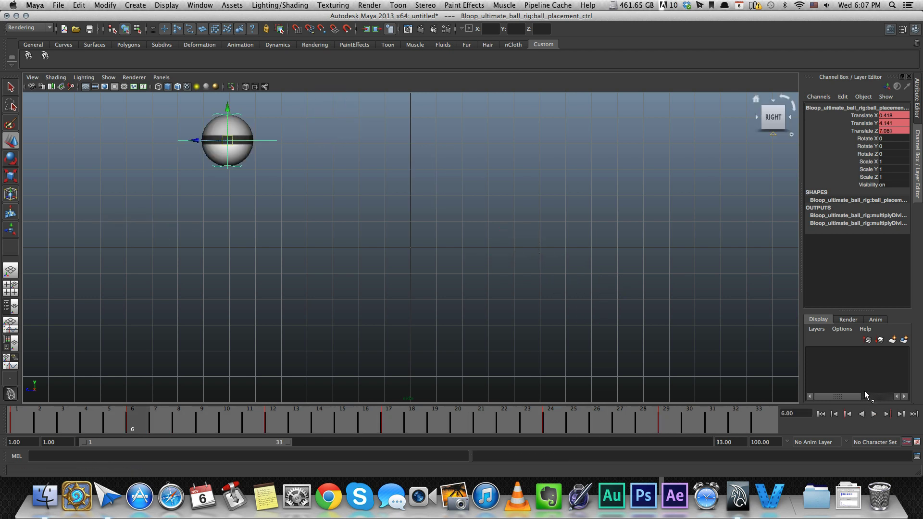
click(886, 413)
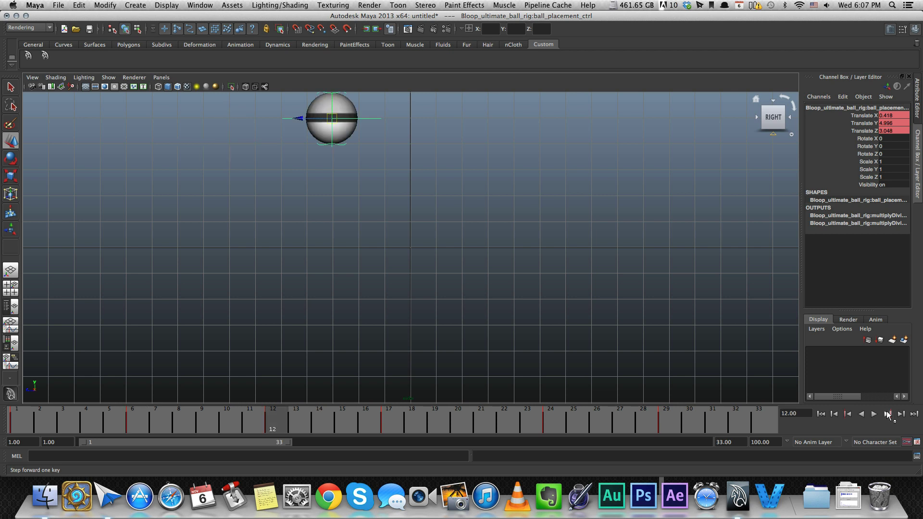
click(887, 413)
click(847, 414)
click(887, 413)
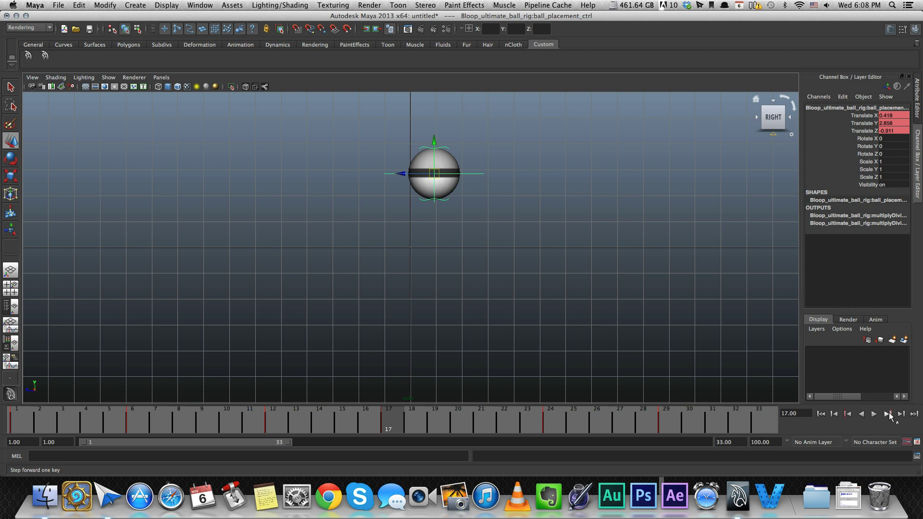
key(comma)
key(comma)
key(period)
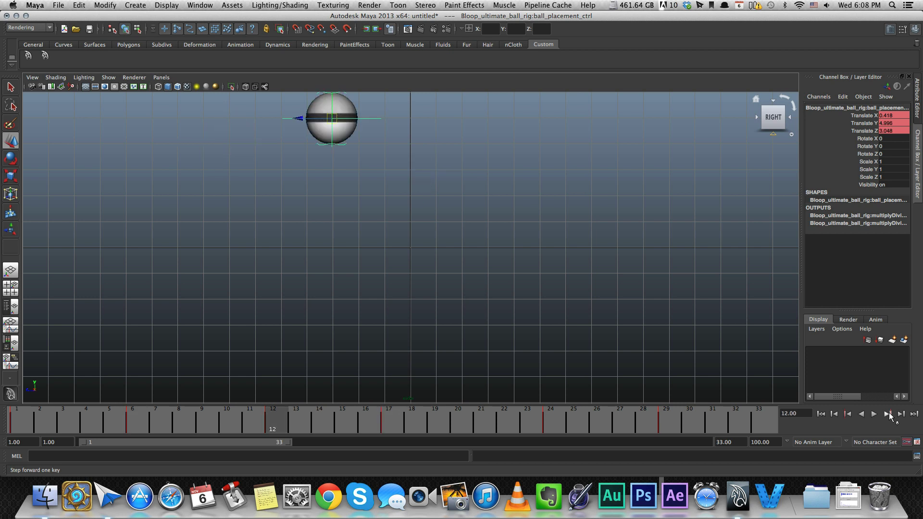
key(period)
key(period)
key(comma)
key(comma)
key(comma)
key(period)
key(period)
key(period)
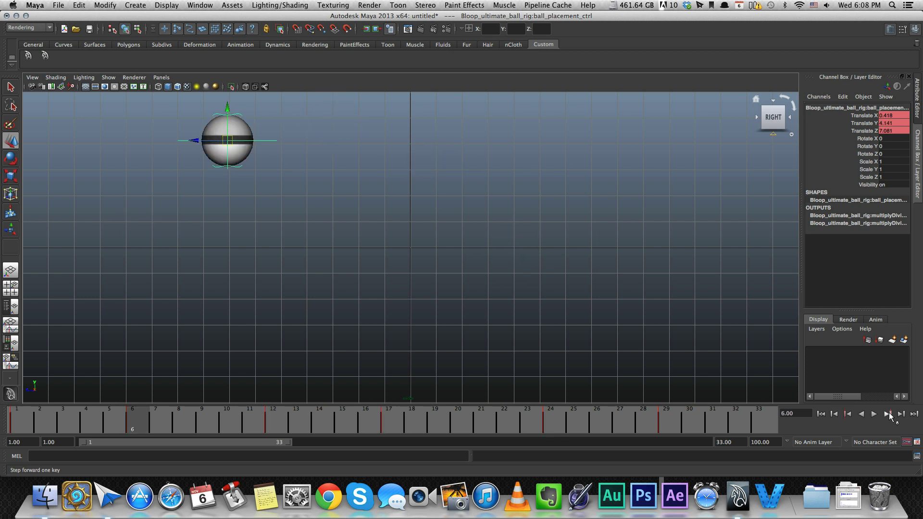
key(period)
key(comma)
key(comma)
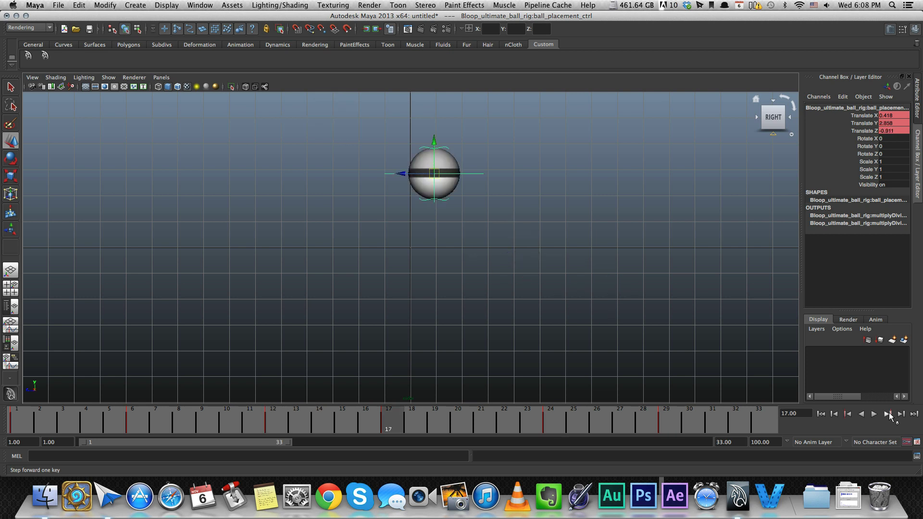
key(comma)
- Raise the ball slightly at frame 17 and lower it slightly at frame 12
click(887, 414)
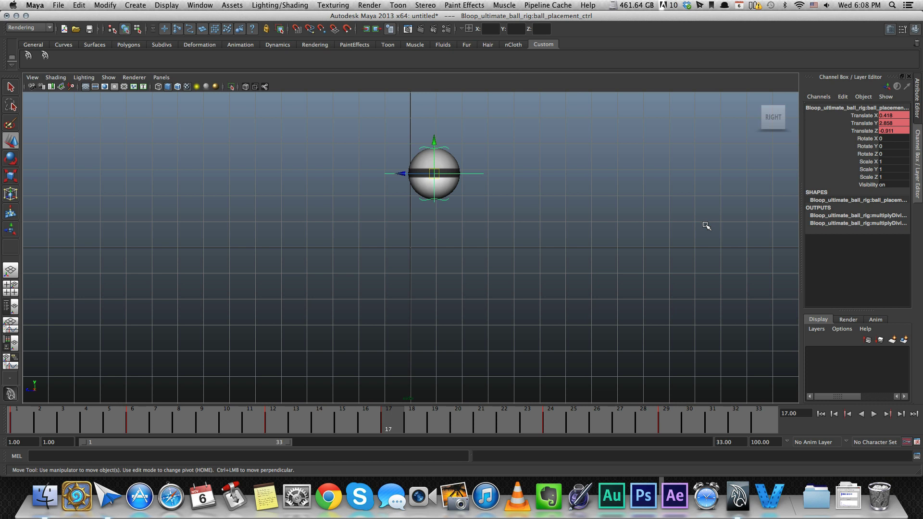
drag(435, 174, 423, 165)
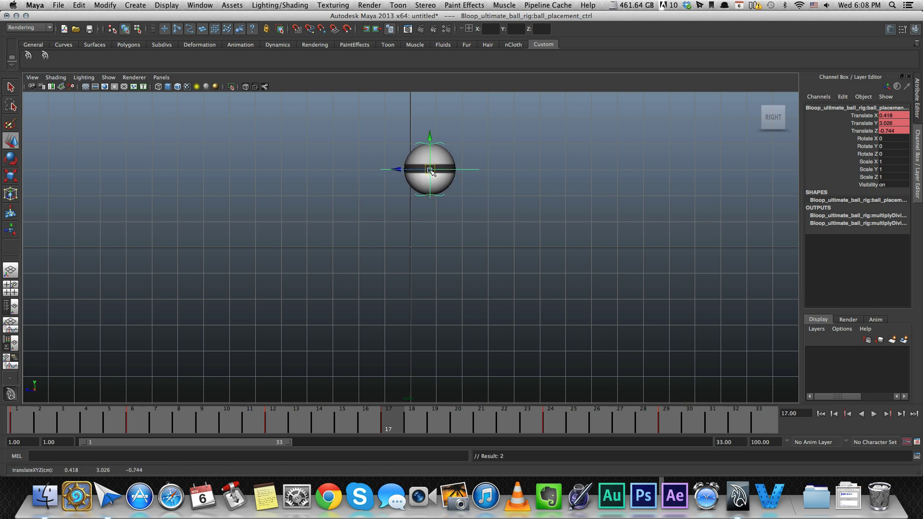
key(comma)
drag(343, 122, 341, 130)
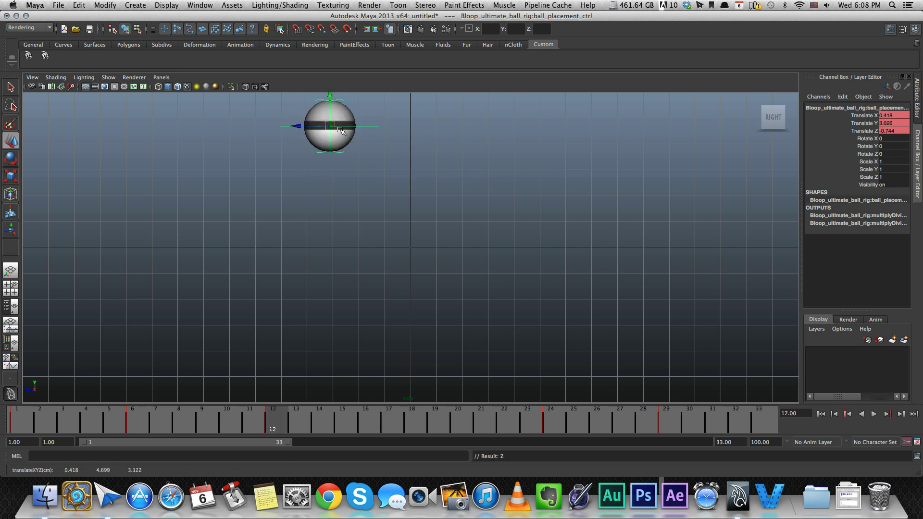
key(period)
key(comma)
key(period)
drag(428, 166, 428, 162)
- Raise the ball slightly at the frame 24 key
key(comma)
key(period)
key(comma)
key(period)
key(period)
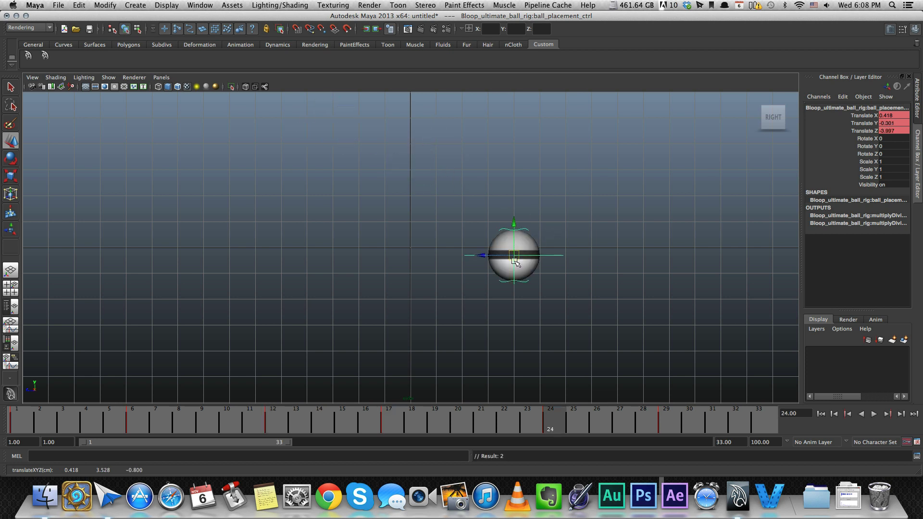
drag(514, 261, 519, 245)
- Step back and forth through the keys from frame 6 to 29 to review the arc
key(comma)
key(comma)
key(period)
key(period)
key(period)
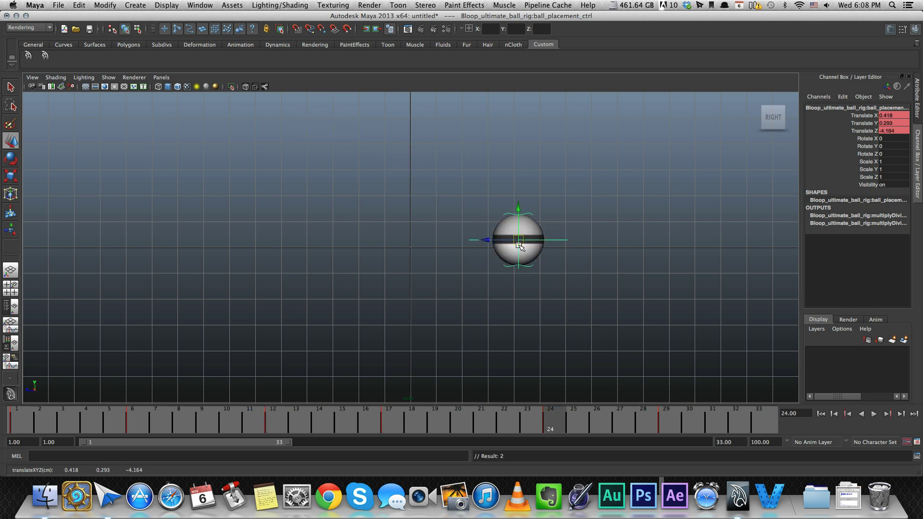
key(comma)
key(comma)
key(comma)
key(comma)
key(period)
key(period)
key(period)
key(comma)
key(comma)
key(comma)
key(period)
key(period)
key(period)
key(period)
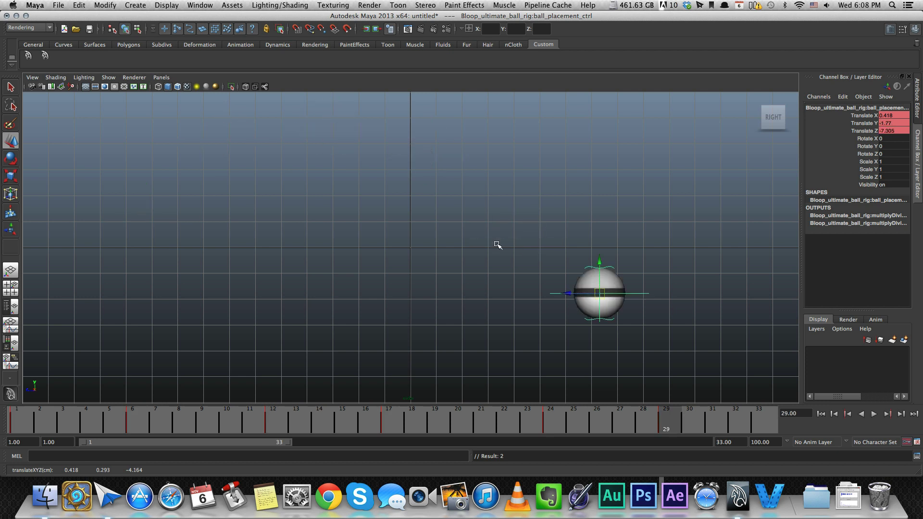
key(comma)
key(comma)
key(comma)
key(comma)
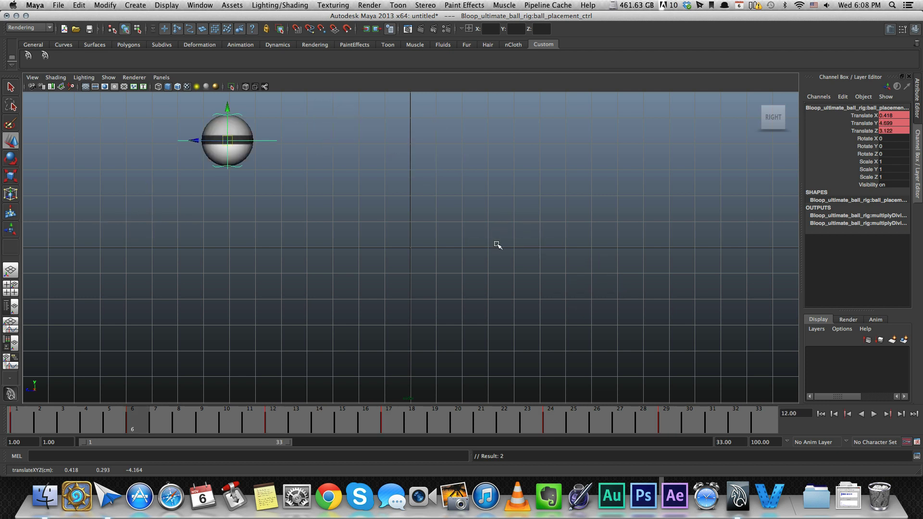
key(period)
key(period)
key(period)
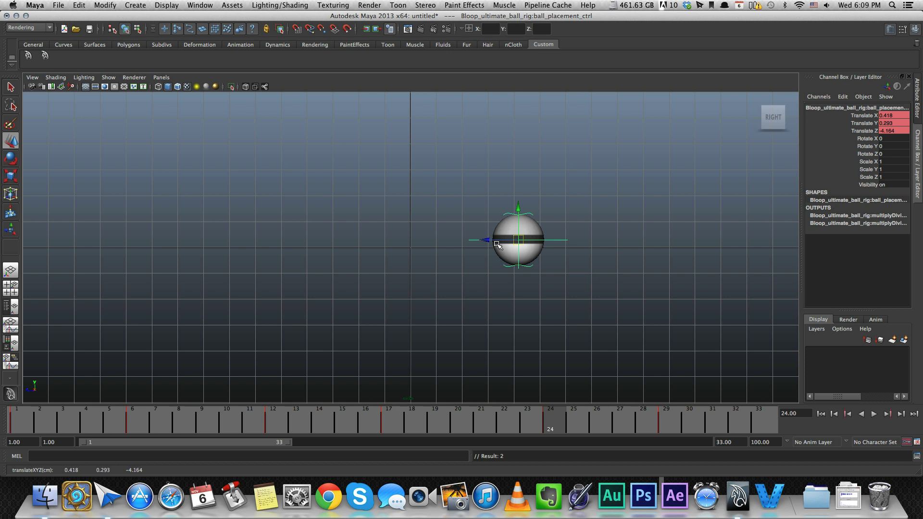
- Preview the tweaked bounce, then compress the frame 4–30 keys to end at frame 18
click(874, 414)
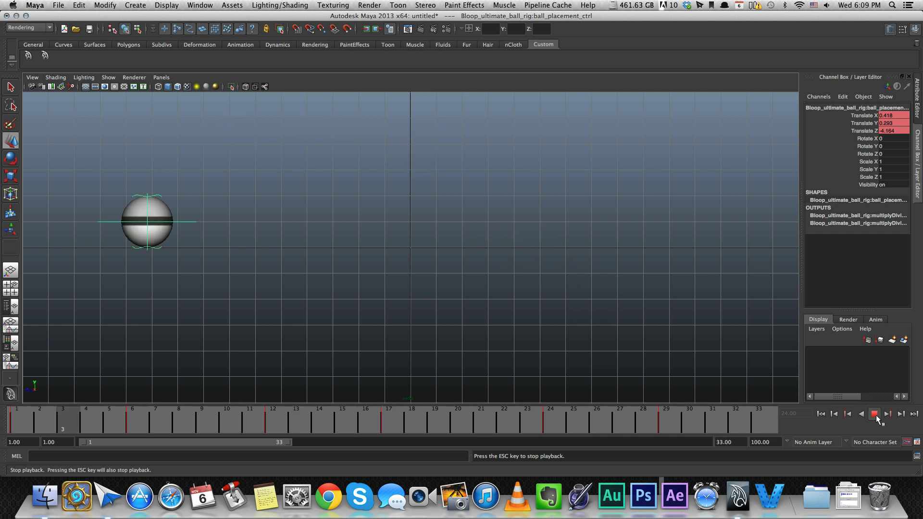
click(875, 414)
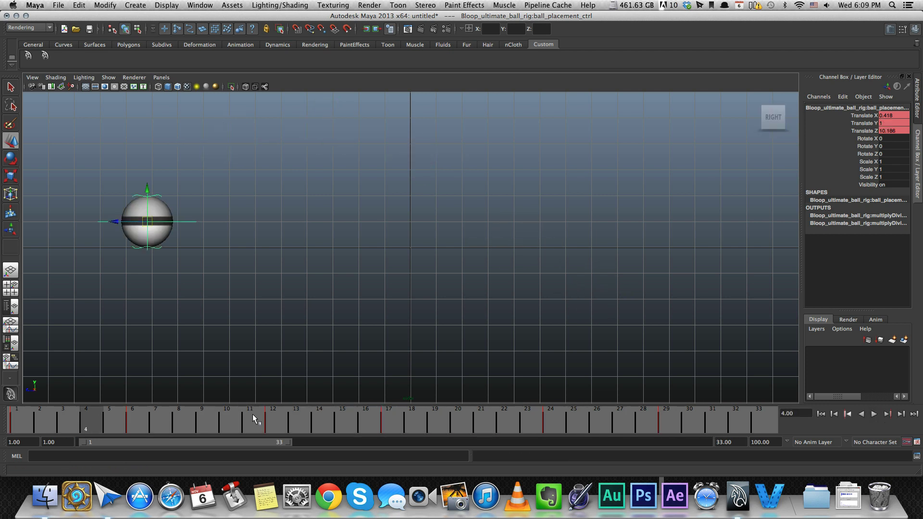
shift+drag(682, 417, 100, 424)
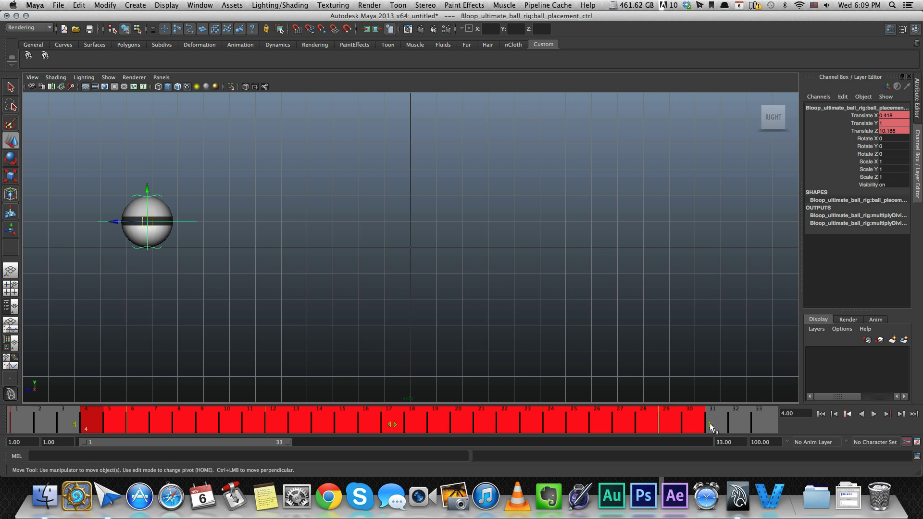
drag(709, 423, 430, 415)
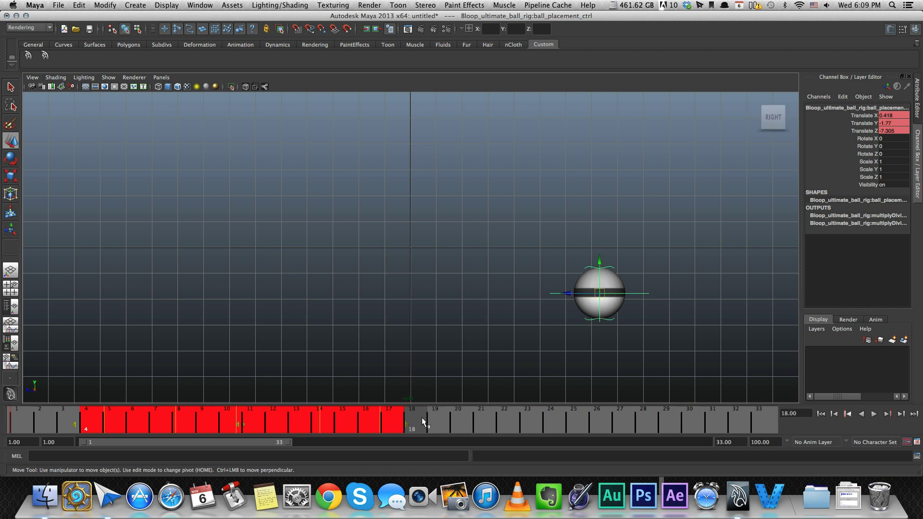
- Snap the retimed keys to whole frames and play back the faster bounce
right_click(269, 420)
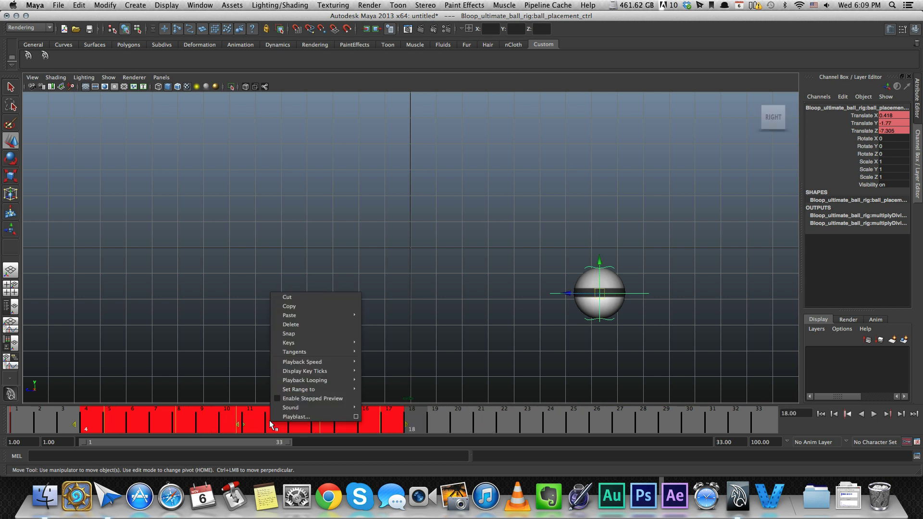
click(289, 333)
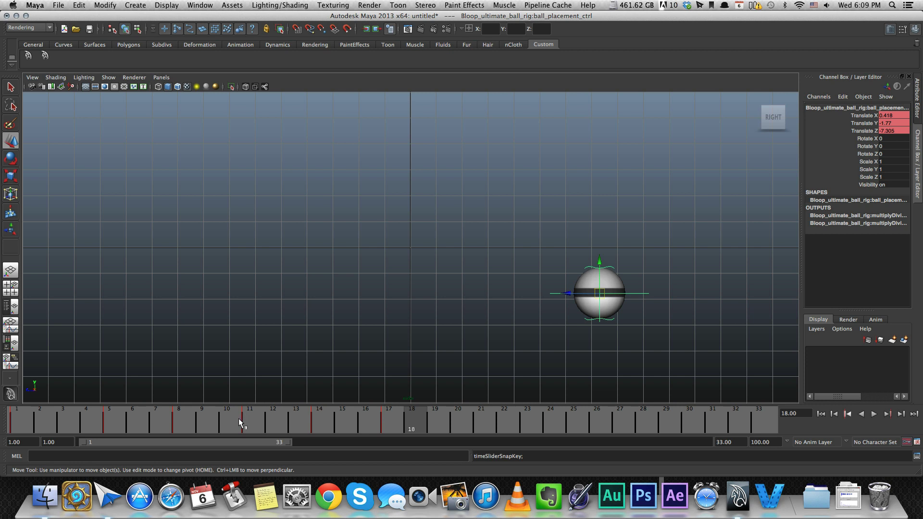
drag(238, 418, 220, 421)
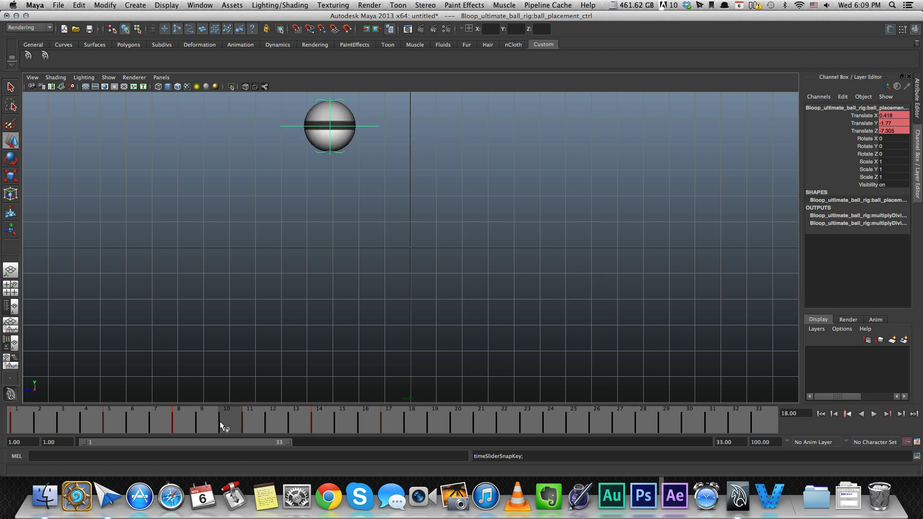
click(874, 414)
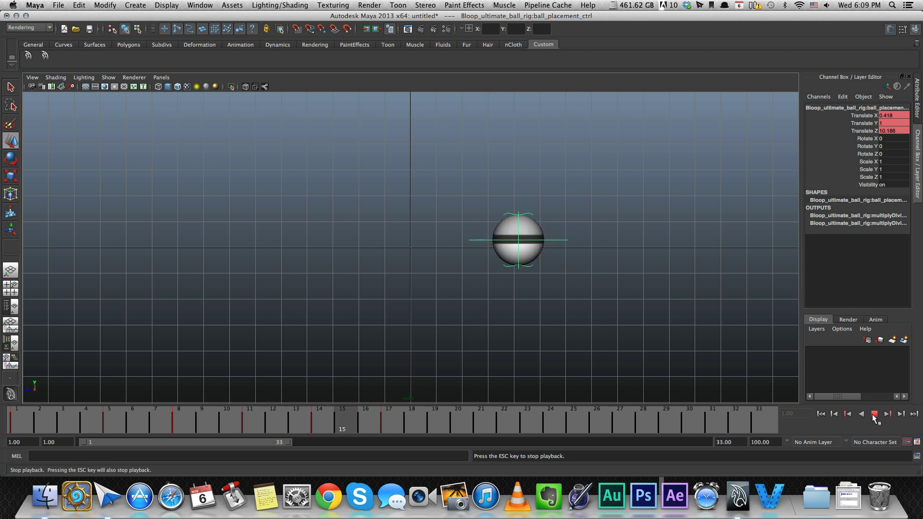